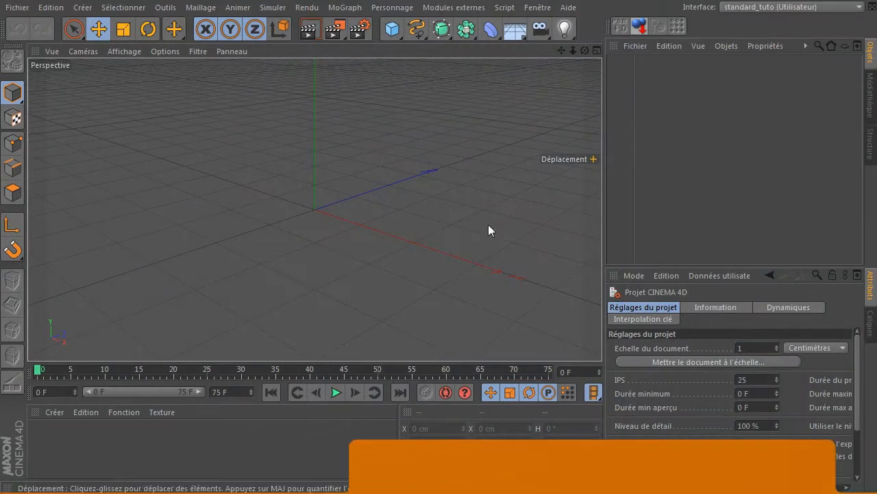
click(756, 189)
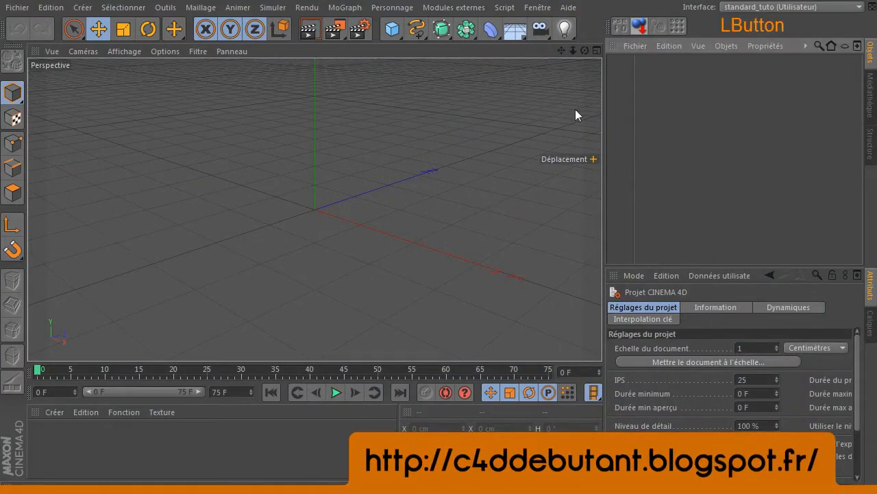
drag(561, 51, 511, 115)
drag(572, 52, 572, 54)
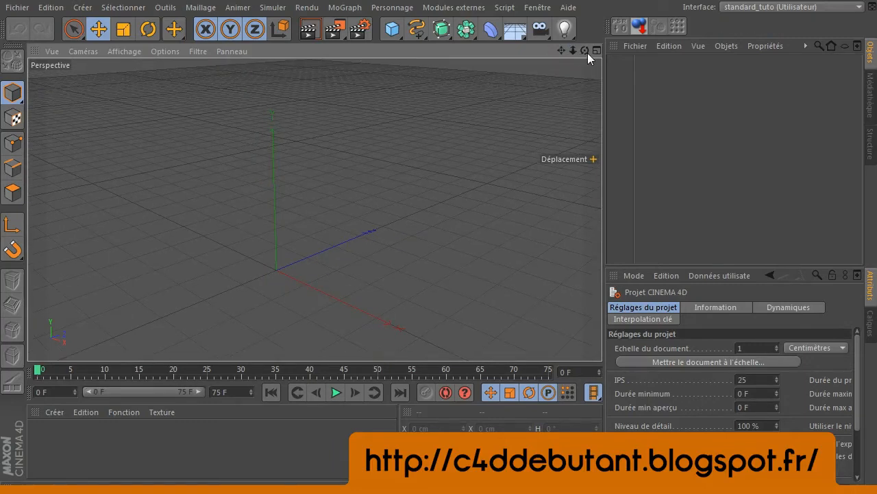
mouse_move(584, 52)
mouse_down()
mouse_move(584, 95)
mouse_move(584, 55)
mouse_up()
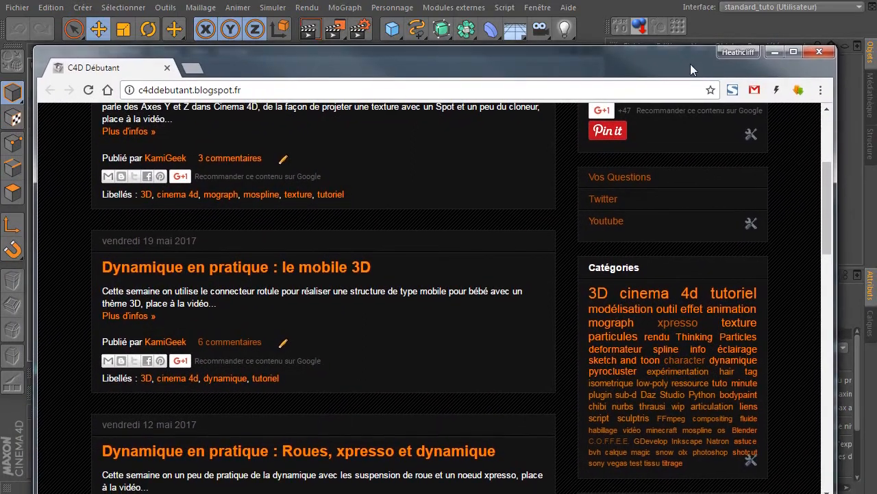
In the web browser, open the C4D Débutant article "Dynamique en pratique : le mobile 3D" and view its scene file download section
click(578, 479)
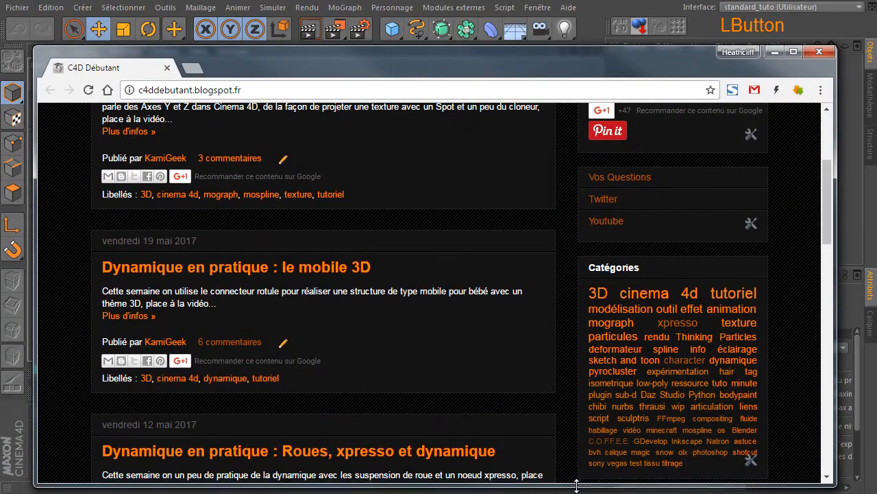
scroll(304, 282, up, 3)
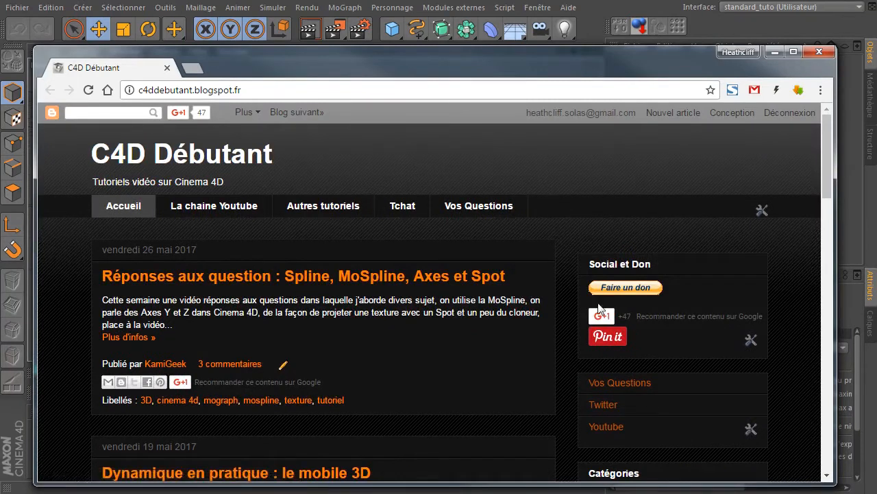
scroll(389, 304, down, 3)
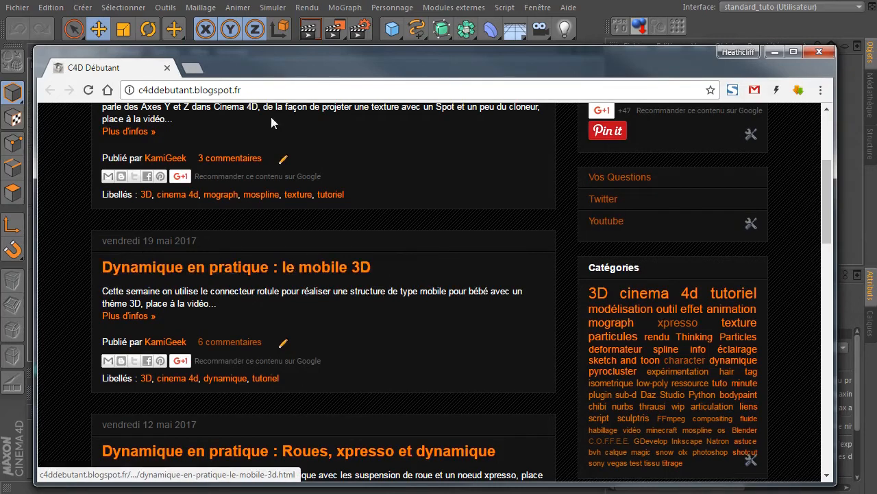
click(312, 273)
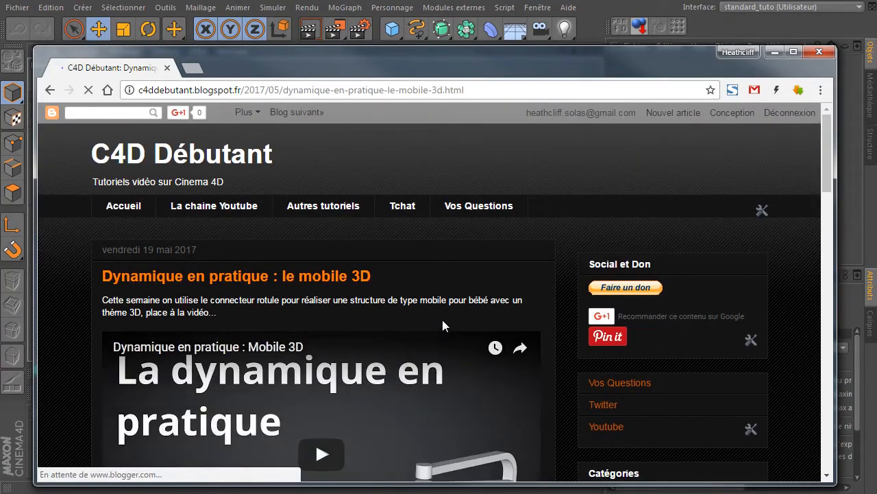
scroll(442, 327, down, 7)
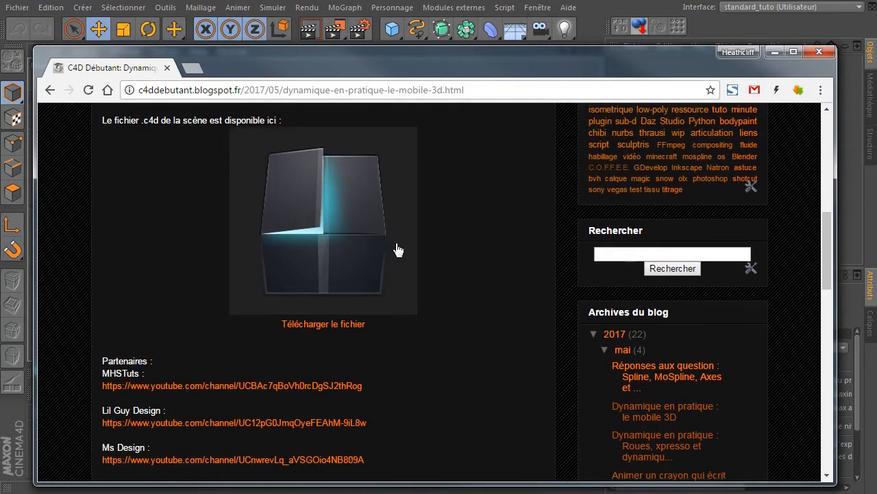
scroll(412, 274, up, 1)
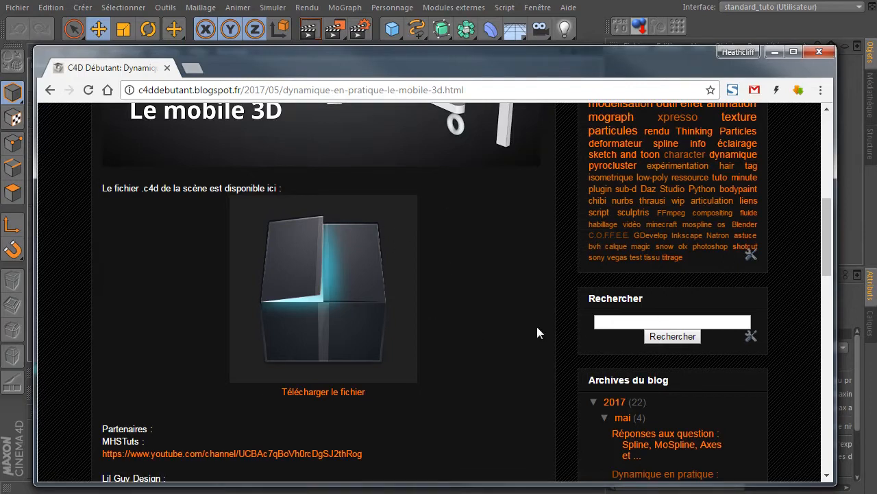
Search the blog for "icone" and look through the matching articles
click(604, 321)
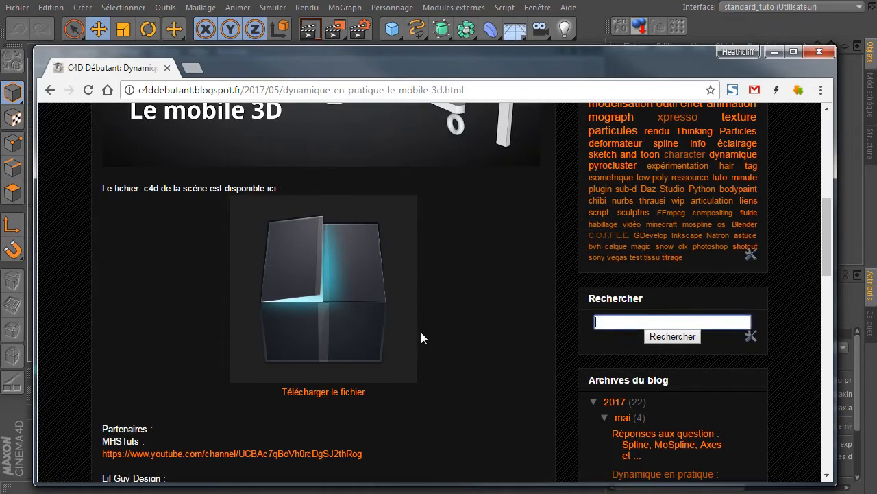
text(icone)
key(Return)
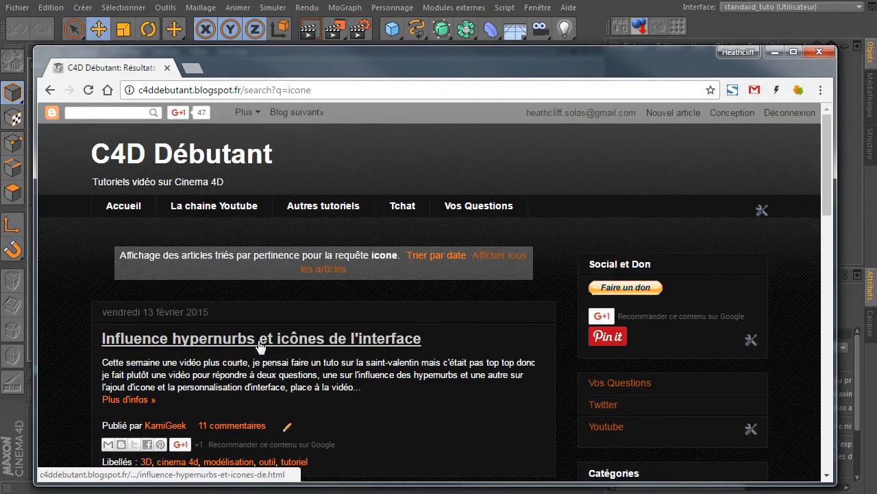
scroll(262, 338, down, 4)
scroll(263, 335, up, 2)
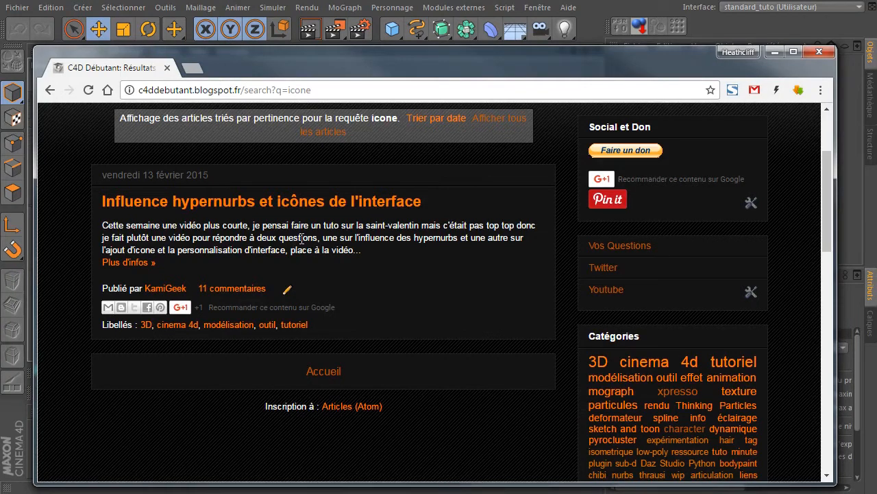
scroll(289, 271, down, 3)
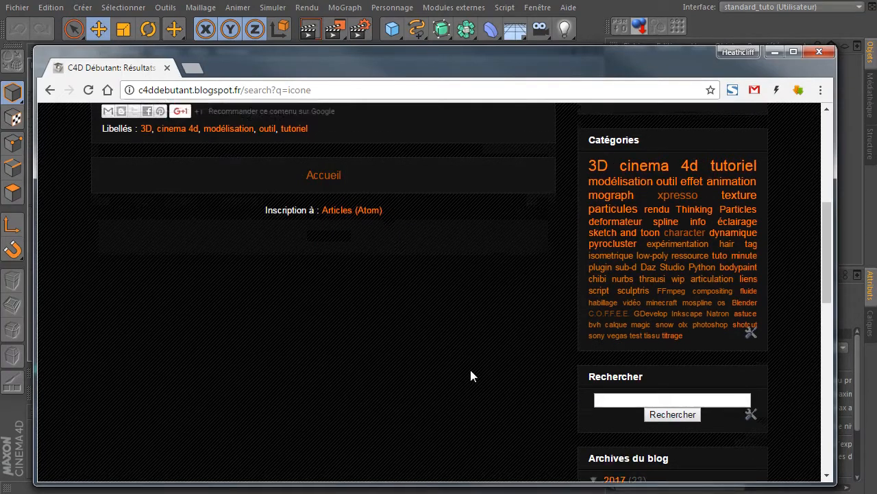
scroll(469, 377, up, 2)
Return to the mobile 3D article's scene file download section, then close the browser window
click(49, 90)
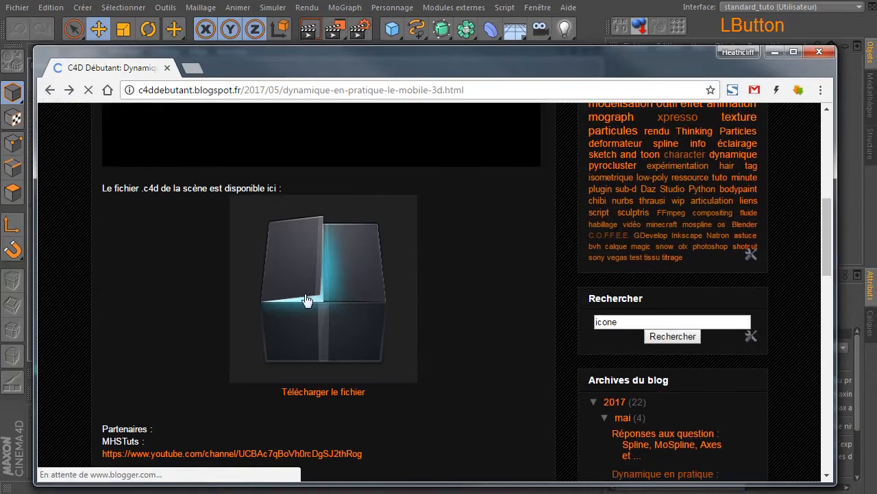
scroll(491, 313, up, 1)
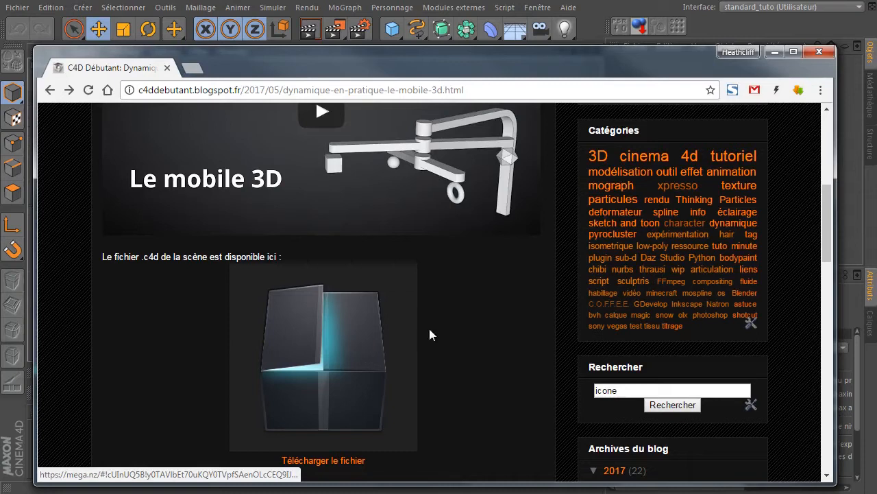
scroll(473, 344, down, 1)
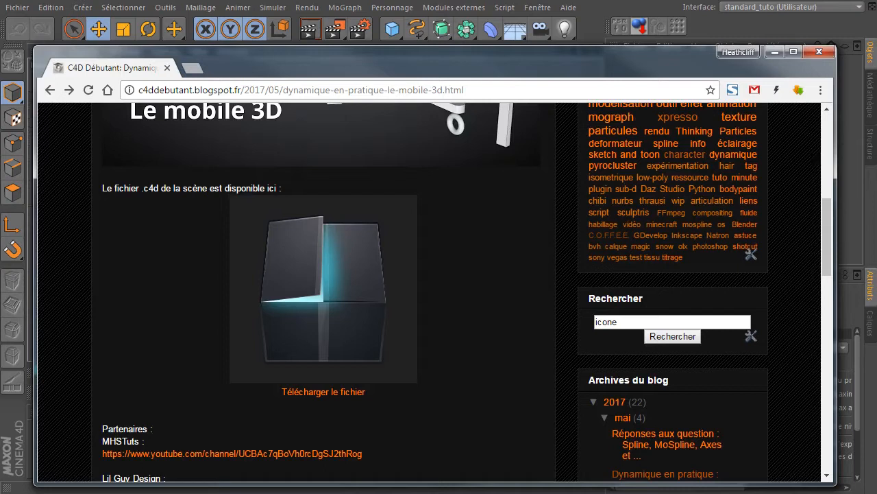
click(819, 52)
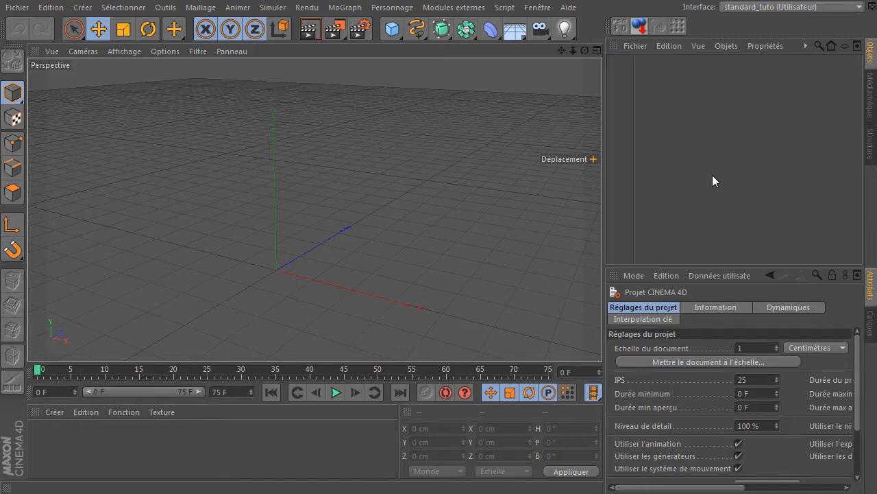
In Cinema 4D, enlarge the front view and add a circle spline at the origin
middle_click(317, 214)
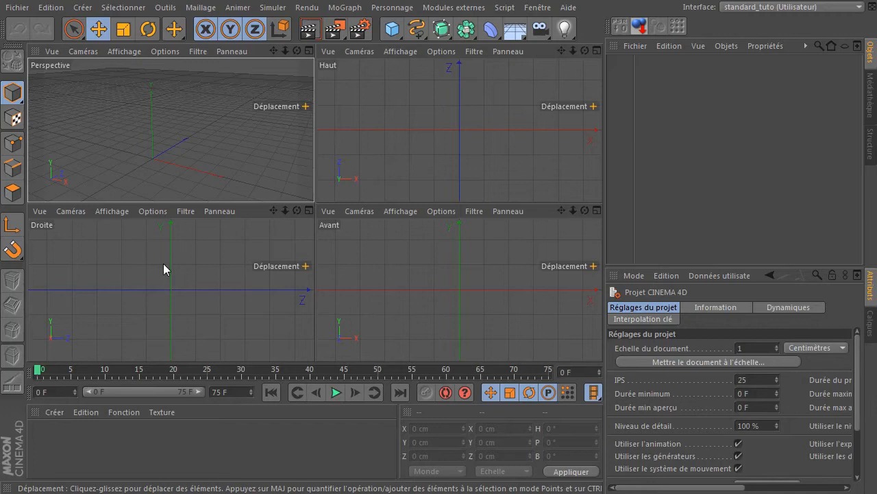
middle_click(452, 266)
drag(563, 50, 563, 117)
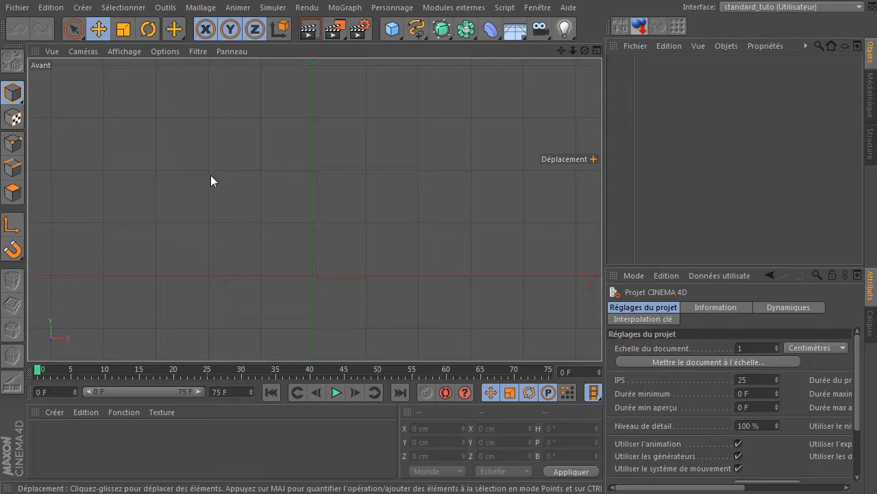
click(417, 30)
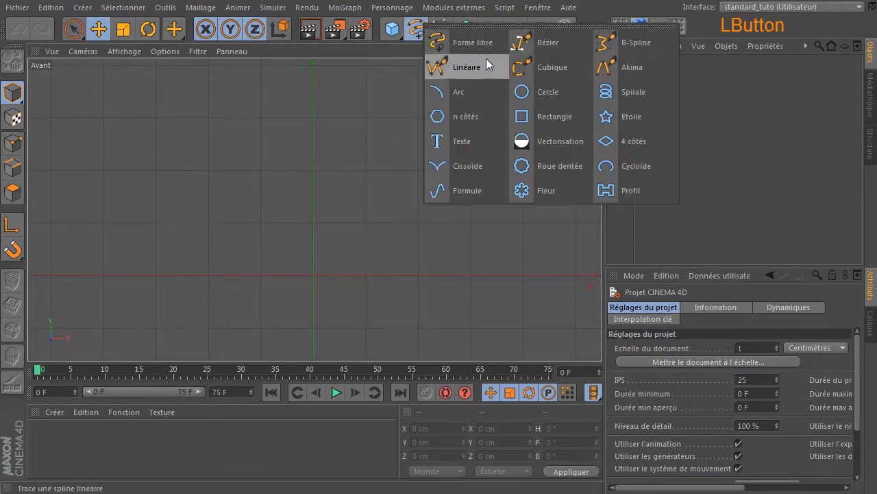
click(569, 88)
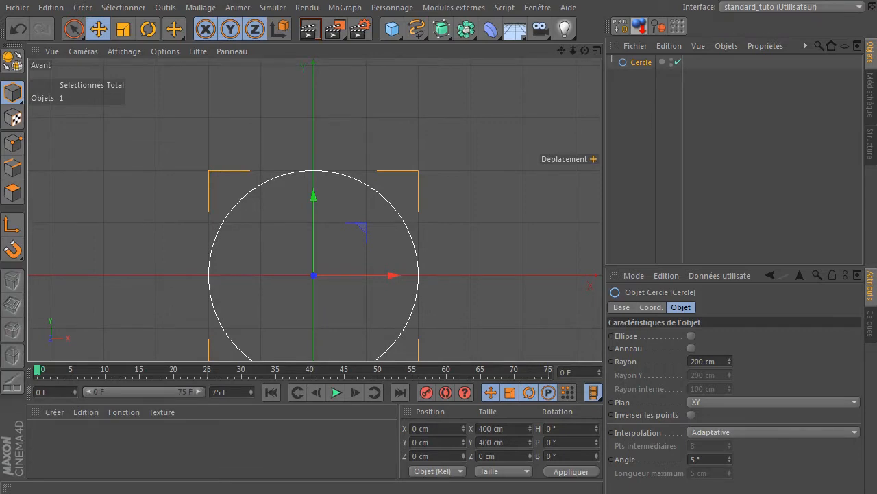
In the web browser, search Google Images for "icone nuage" and enlarge the browser window over the scene
key(e)
key(space)
key(n)
key(u)
key(a)
key(e)
key(Return)
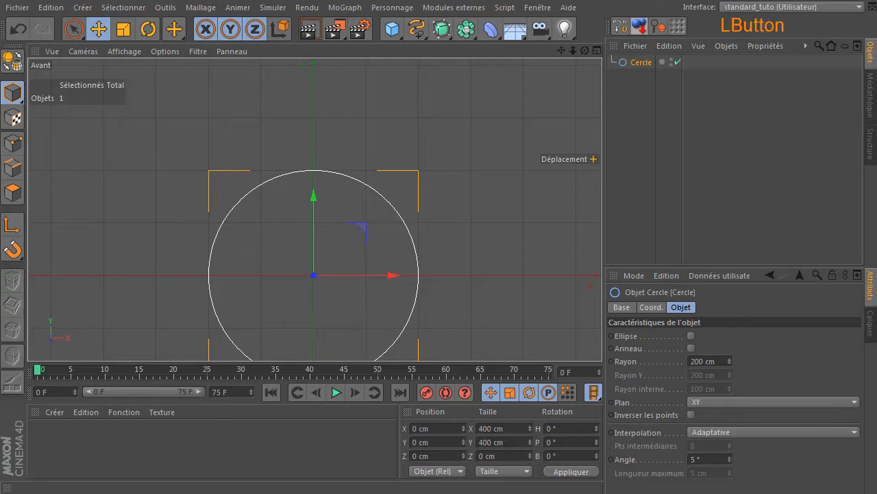
drag(876, 206, 346, 64)
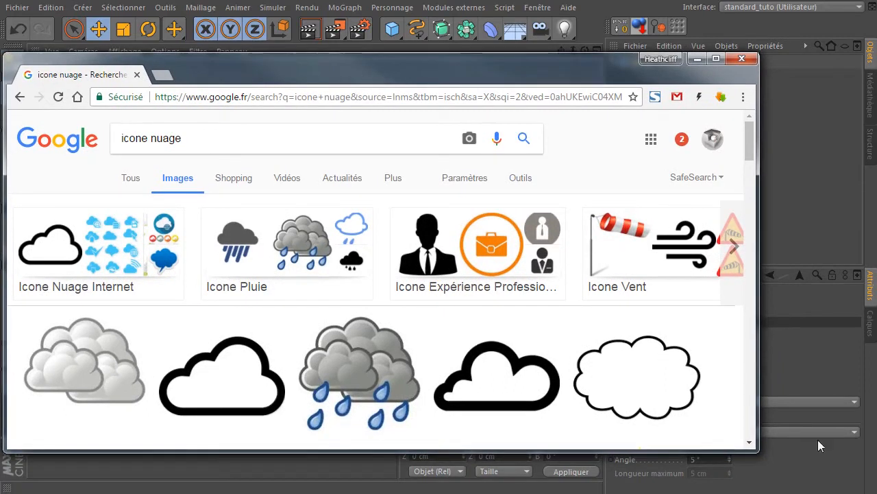
drag(761, 453, 869, 485)
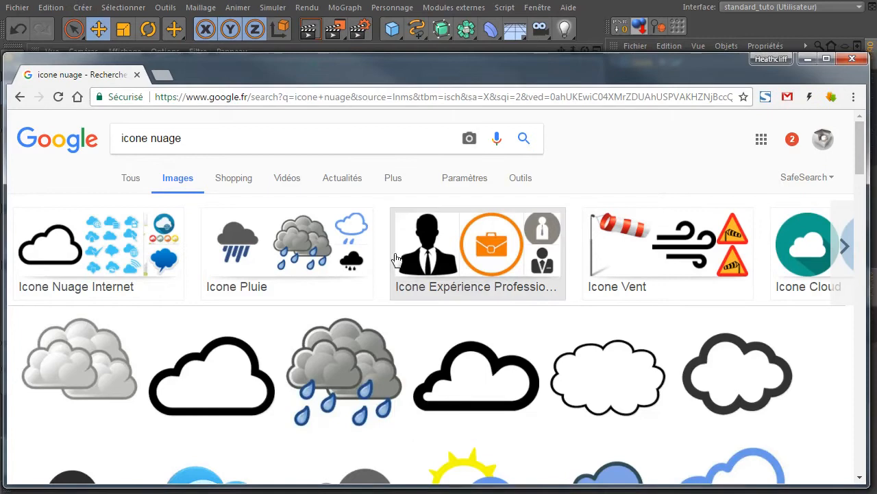
Examine the cloud icon shapes and open the sheet of nine outlined clouds in a new tab
scroll(439, 274, down, 2)
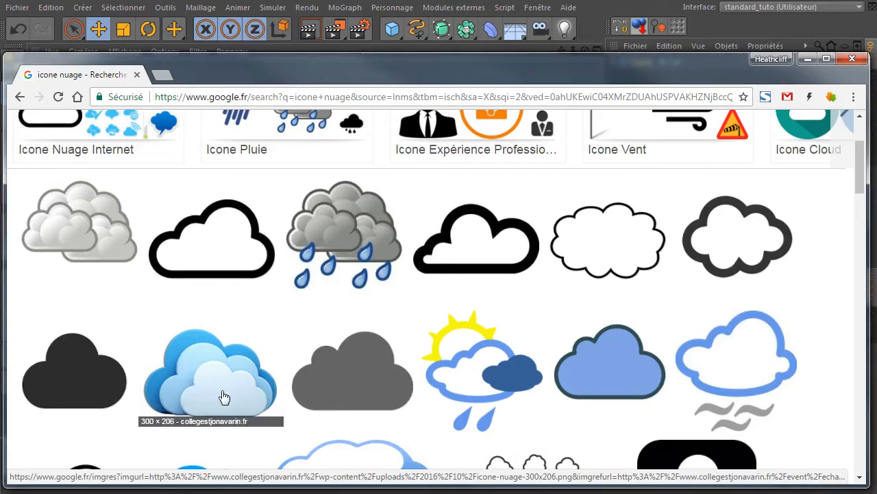
scroll(221, 408, down, 1)
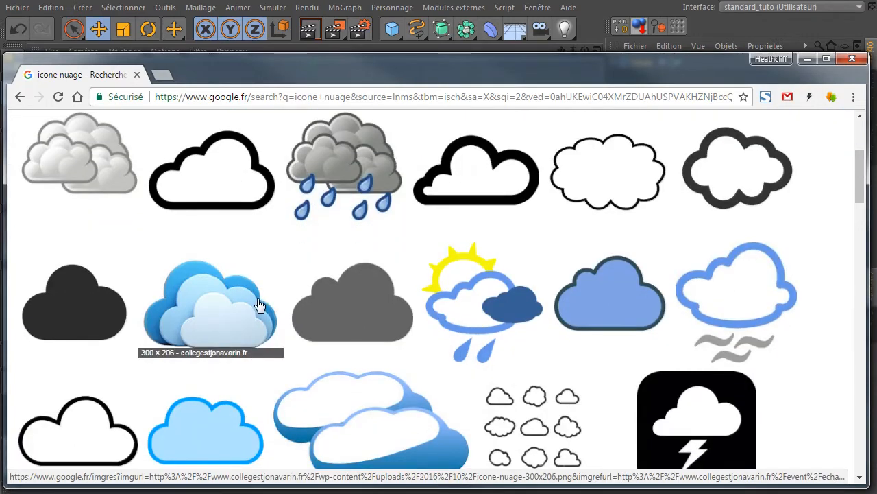
scroll(259, 305, down, 1)
scroll(267, 308, down, 2)
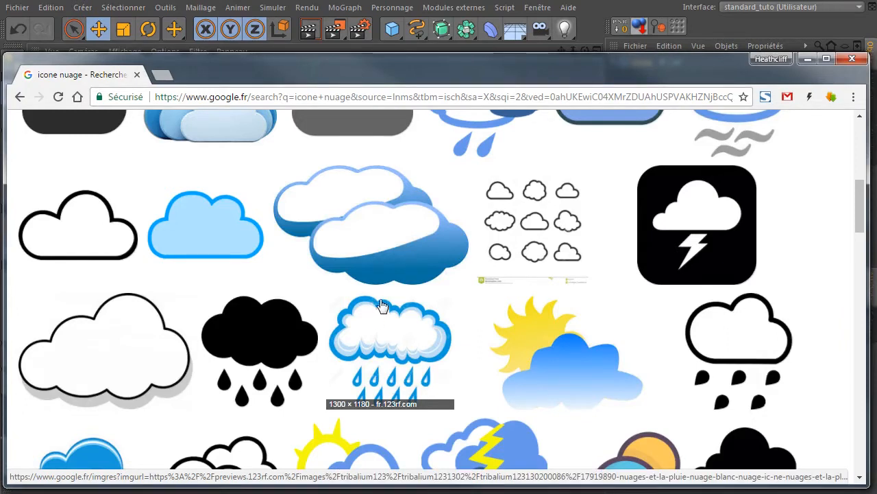
right_click(574, 255)
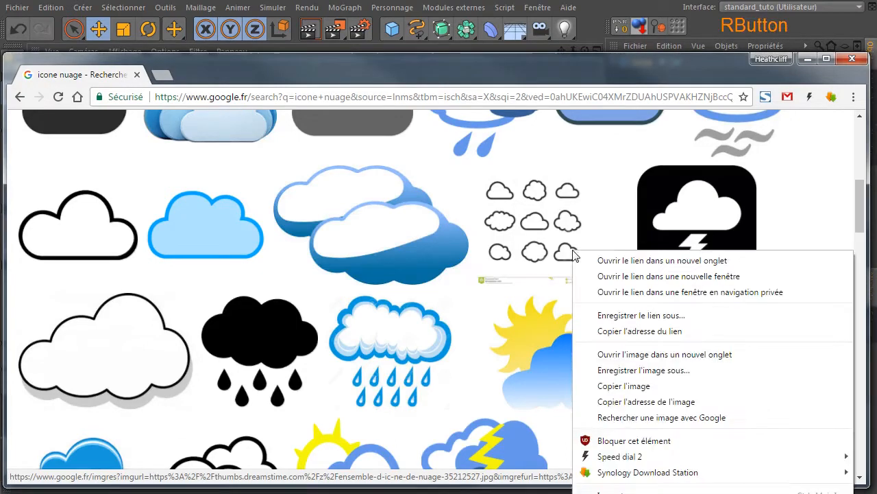
click(606, 260)
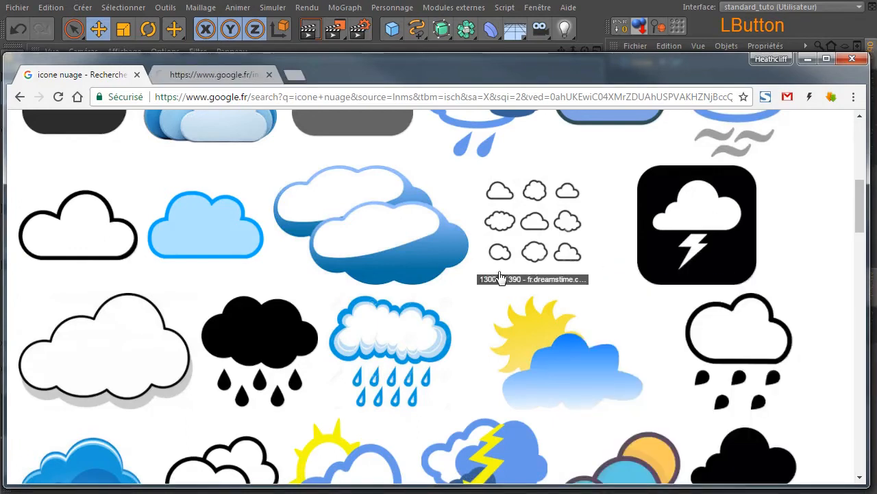
Examine further cloud icon results, comparing plain, rain, lightning and sun variants as shape references
scroll(349, 309, down, 2)
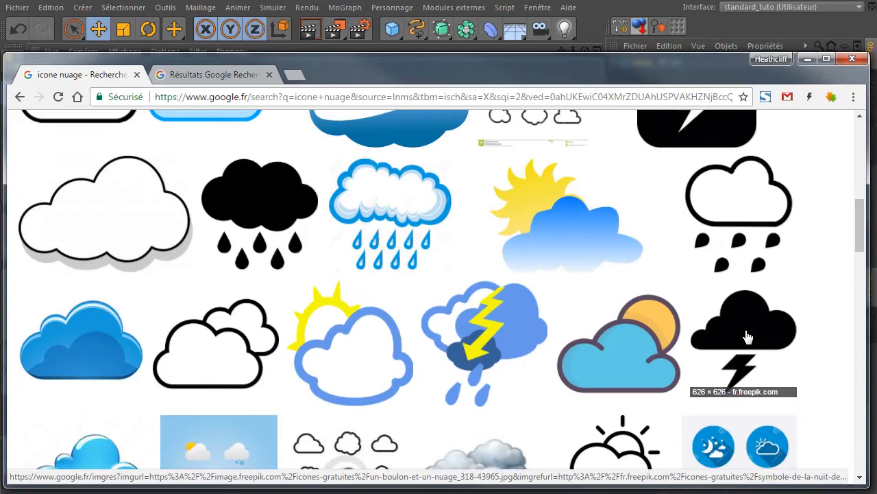
scroll(746, 336, up, 1)
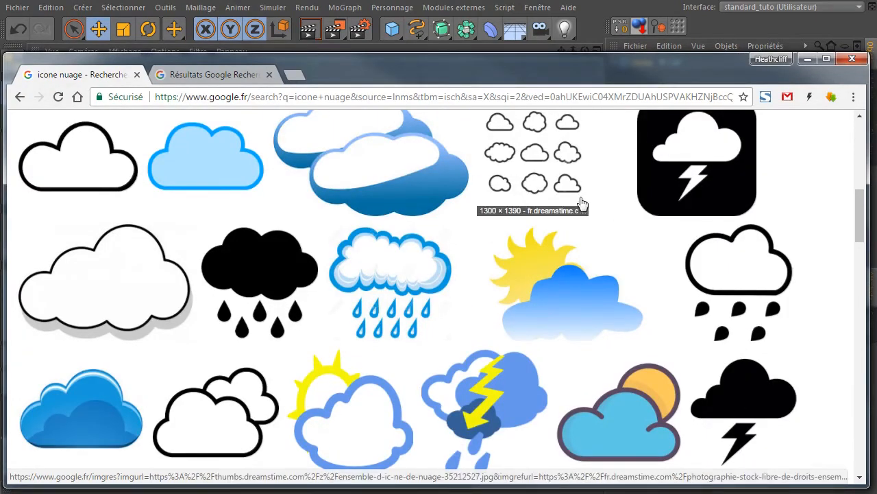
scroll(747, 423, down, 1)
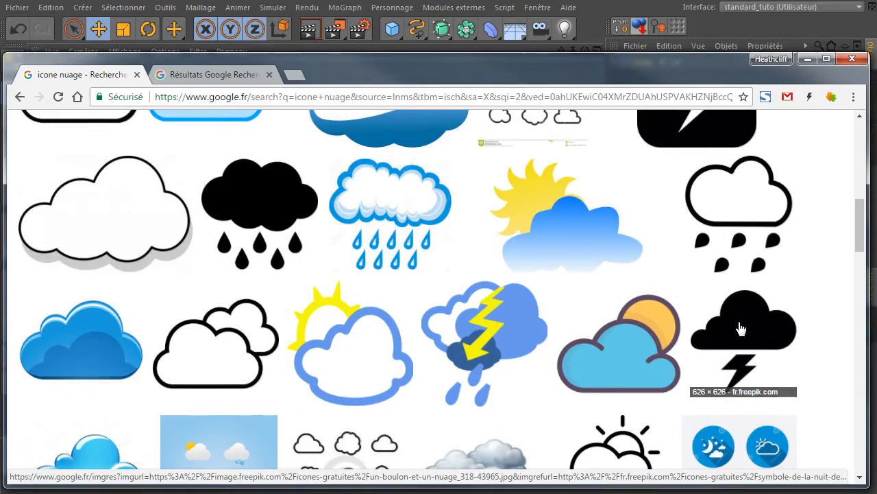
scroll(456, 296, down, 2)
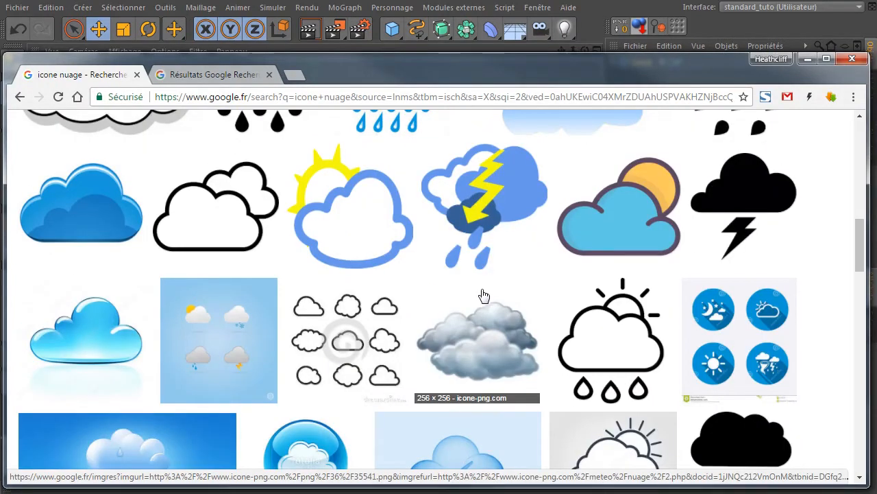
scroll(508, 322, down, 3)
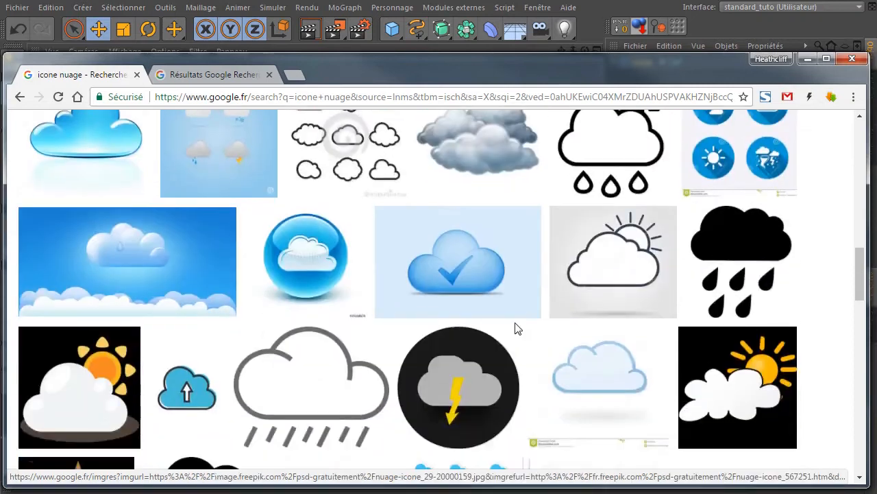
scroll(526, 320, down, 2)
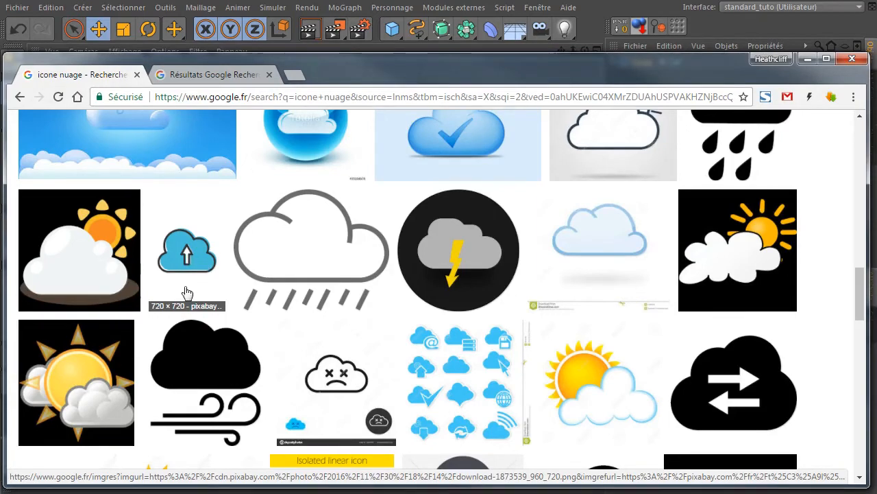
Examine the remaining cloud icon search results, comparing outlined, filled, upload and download variants as shape references
scroll(295, 274, down, 3)
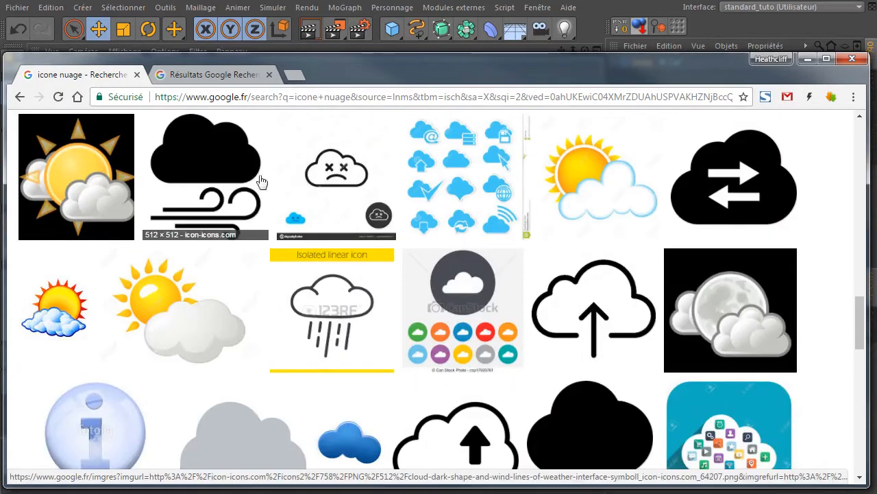
scroll(302, 212, down, 2)
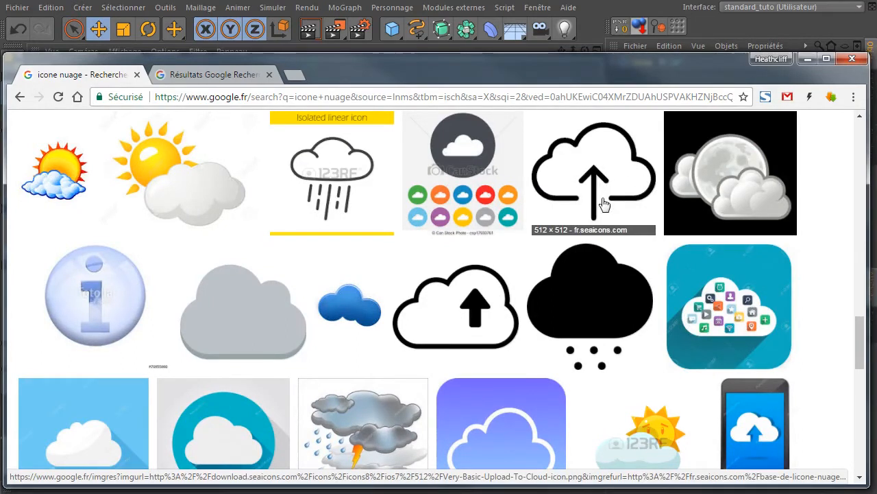
scroll(588, 174, down, 3)
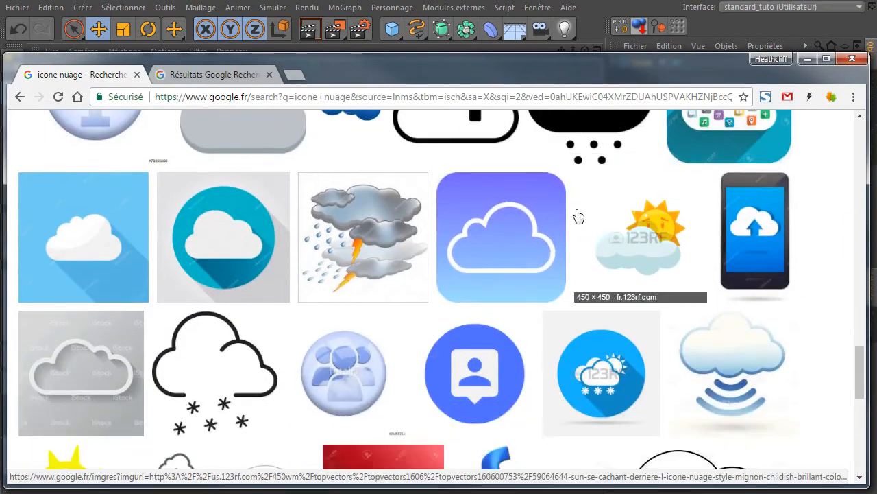
scroll(489, 294, down, 2)
scroll(311, 308, down, 2)
scroll(321, 306, down, 5)
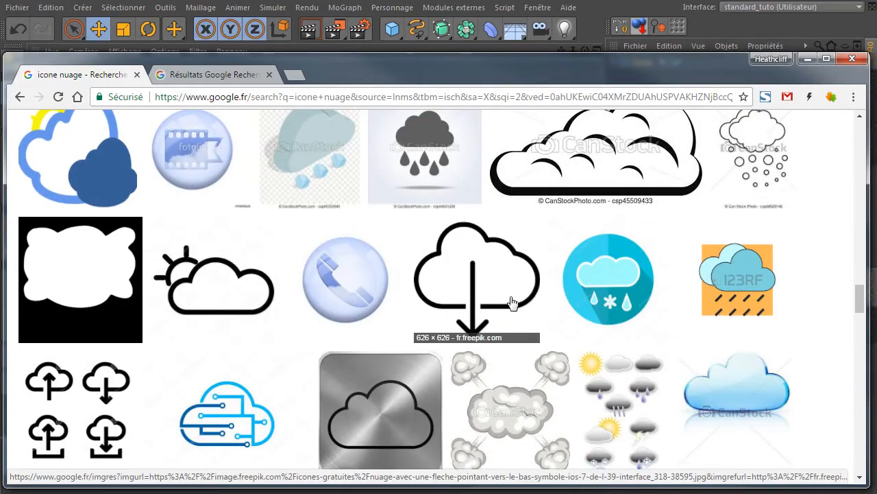
scroll(513, 302, down, 1)
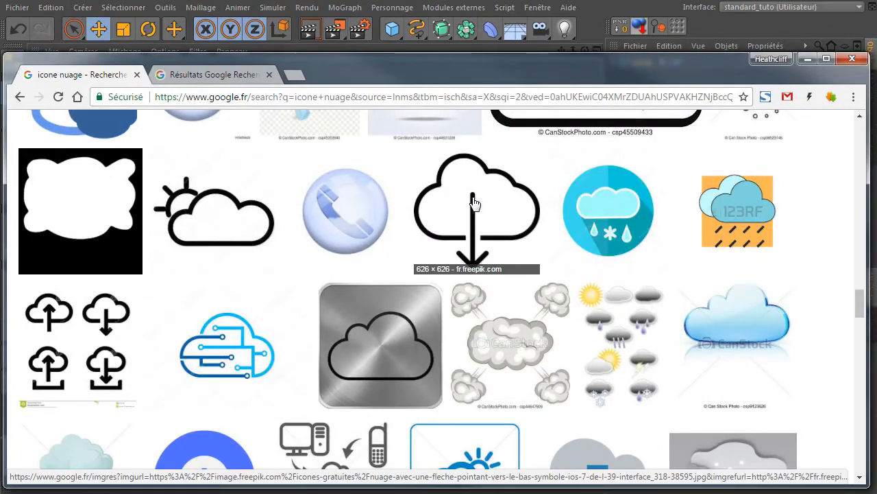
Open the sheet of nine outlined clouds at full size and examine how the enlarged outlines combine circular arcs and flat bases
click(210, 74)
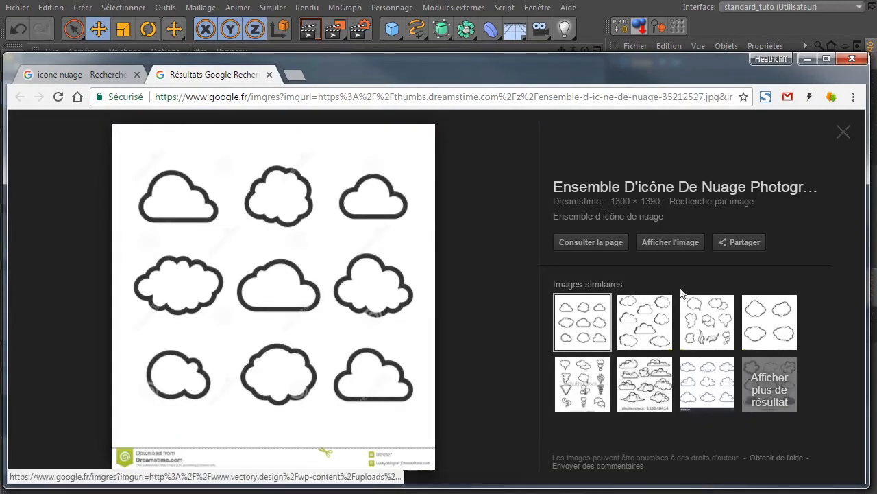
click(671, 241)
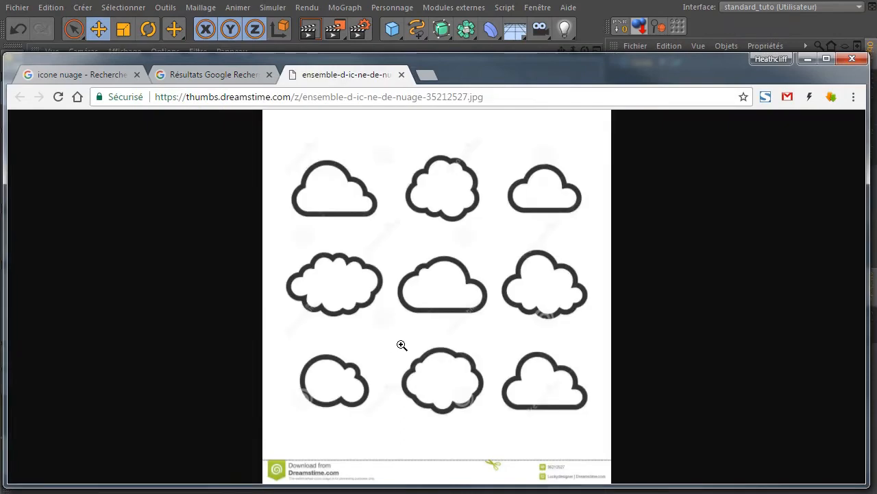
click(534, 379)
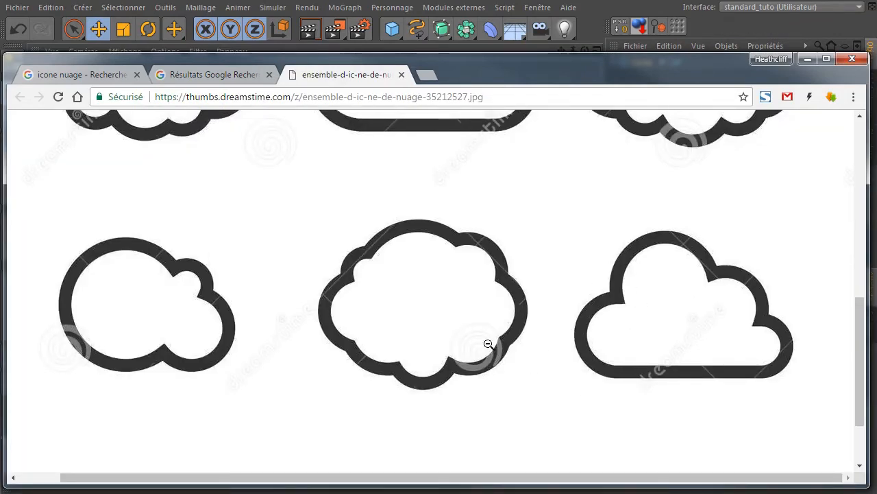
scroll(487, 346, up, 2)
scroll(439, 356, down, 1)
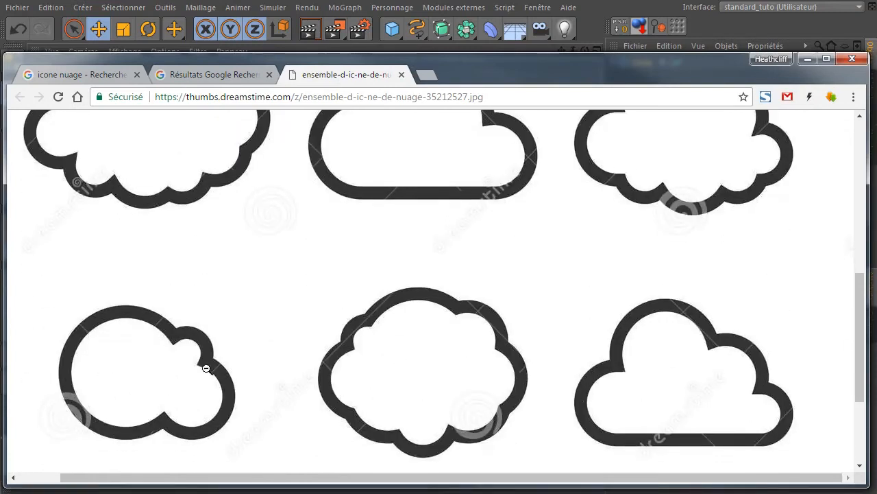
scroll(421, 269, up, 2)
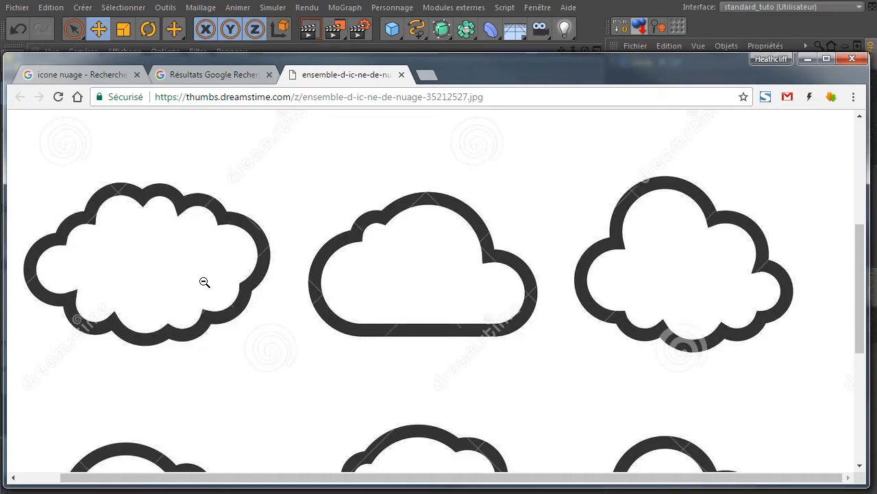
scroll(228, 278, down, 2)
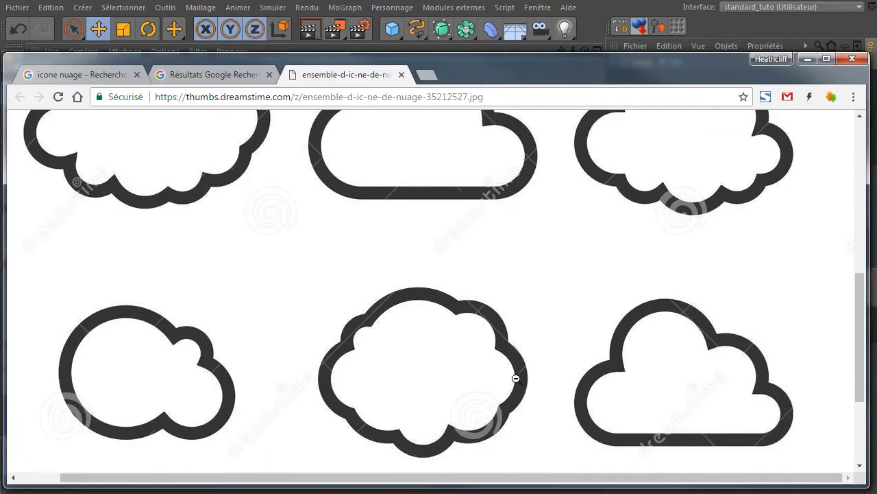
scroll(480, 376, down, 1)
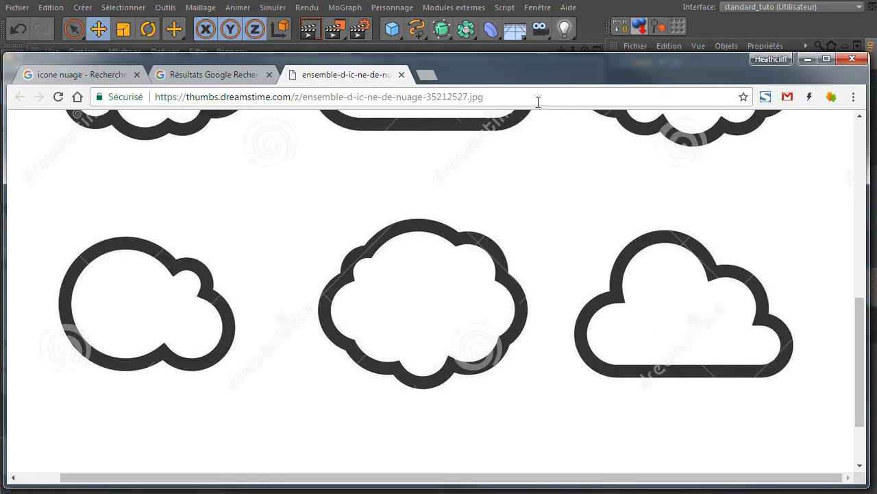
Return to the Cinema 4D scene and move the circle to about X -149 cm, Y 203 cm in the front view
drag(508, 67, 876, 151)
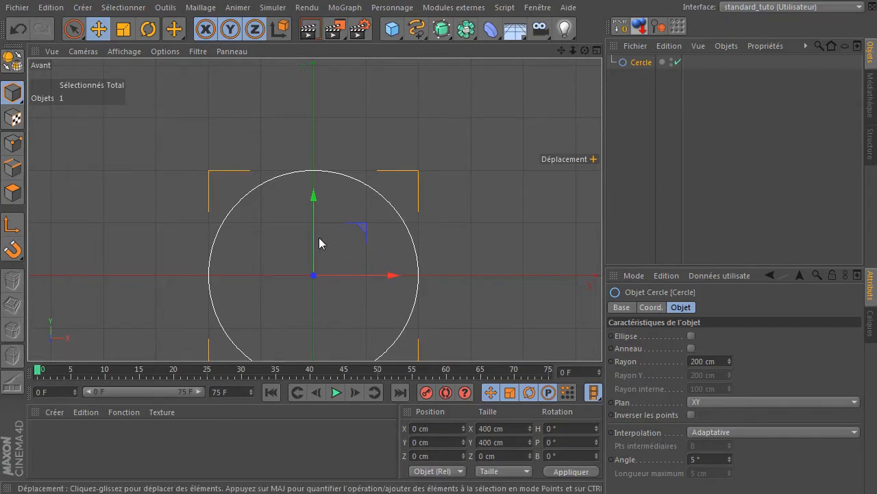
click(615, 165)
scroll(439, 233, down, 3)
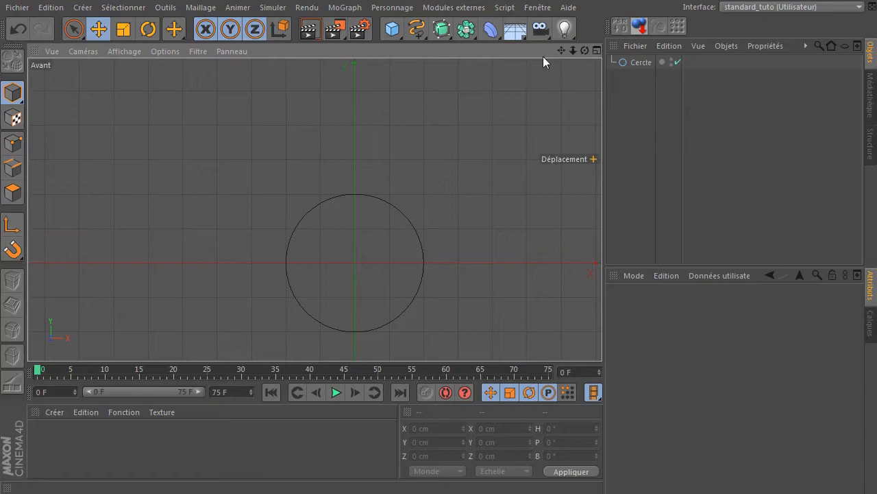
drag(562, 50, 315, 207)
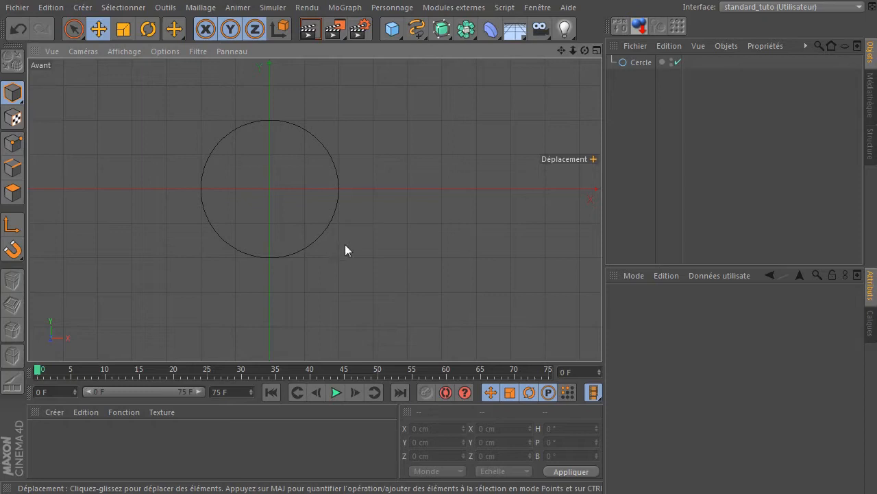
click(650, 62)
drag(349, 189, 230, 190)
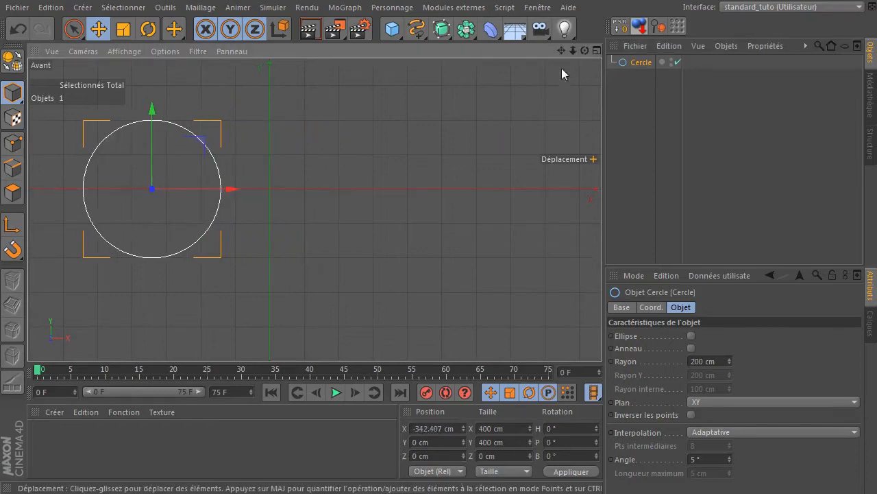
drag(561, 51, 601, 90)
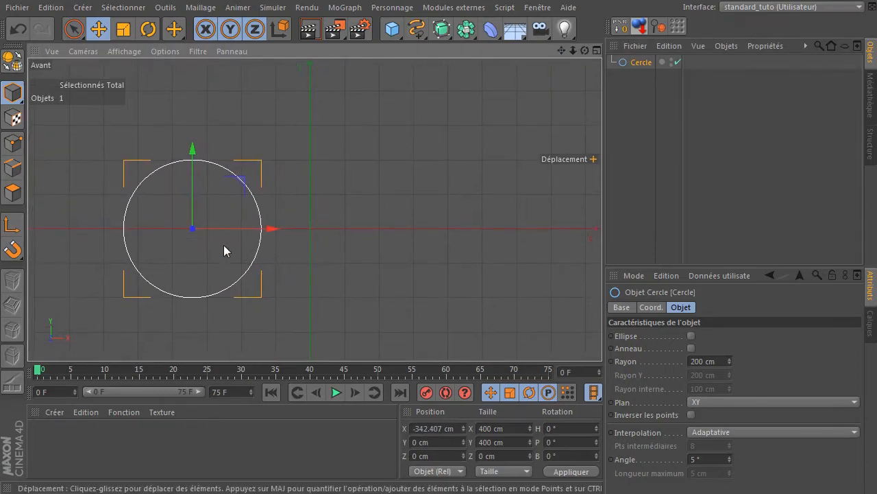
drag(268, 237, 267, 233)
drag(241, 181, 305, 117)
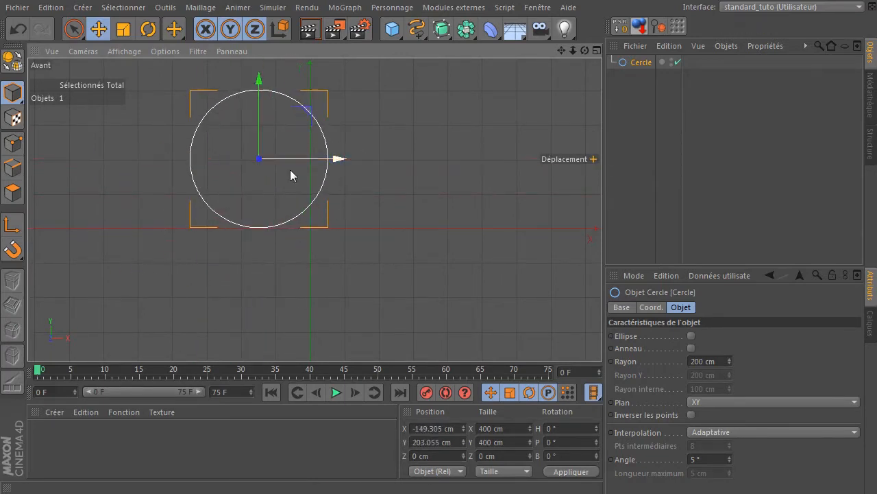
Duplicate the circle, set the copy's radius to 150 cm and place it at about X -334 cm, Y -2 cm
ctrl+drag(626, 63, 624, 97)
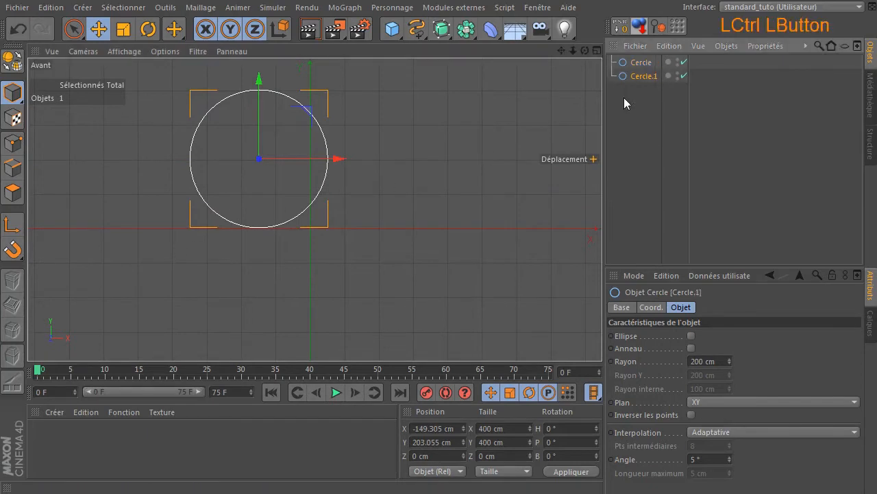
drag(302, 120, 267, 192)
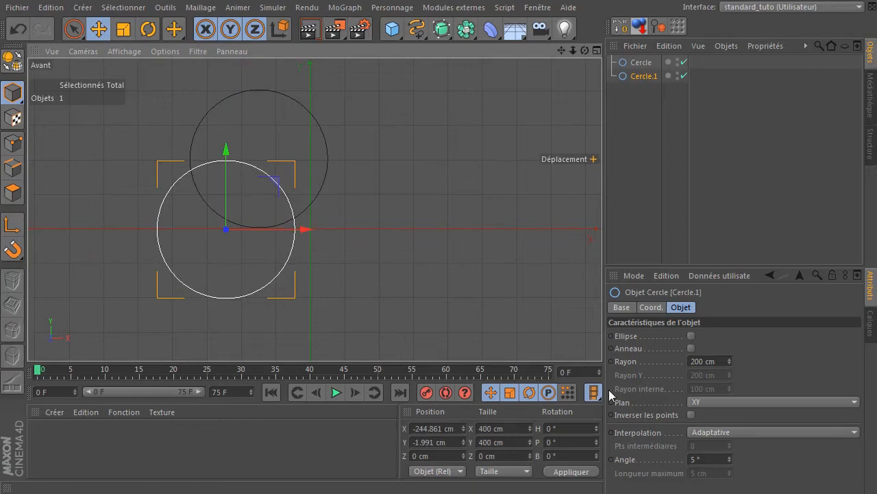
click(711, 363)
text(150)
key(Return)
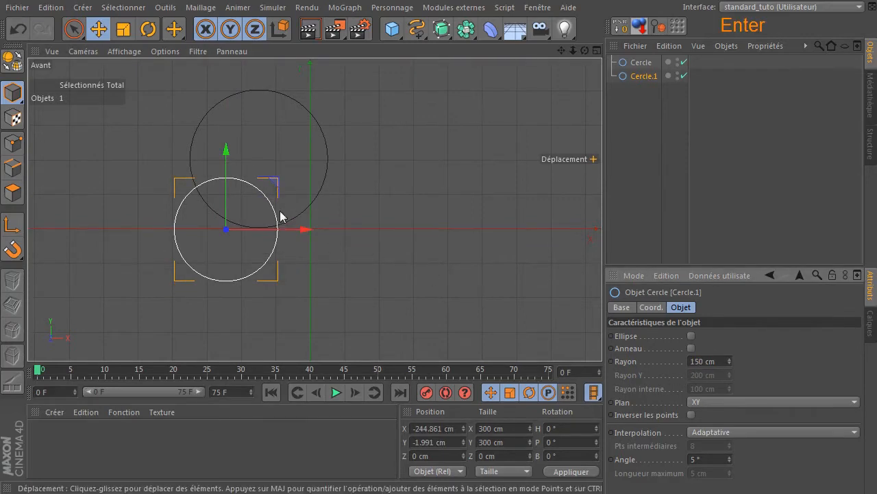
drag(305, 230, 275, 233)
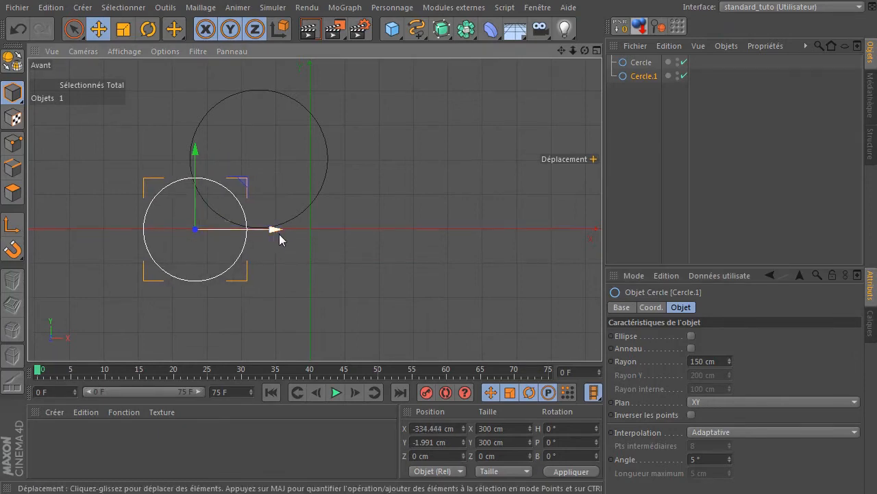
Set the radius of the duplicated lower circle to 160 cm
click(706, 367)
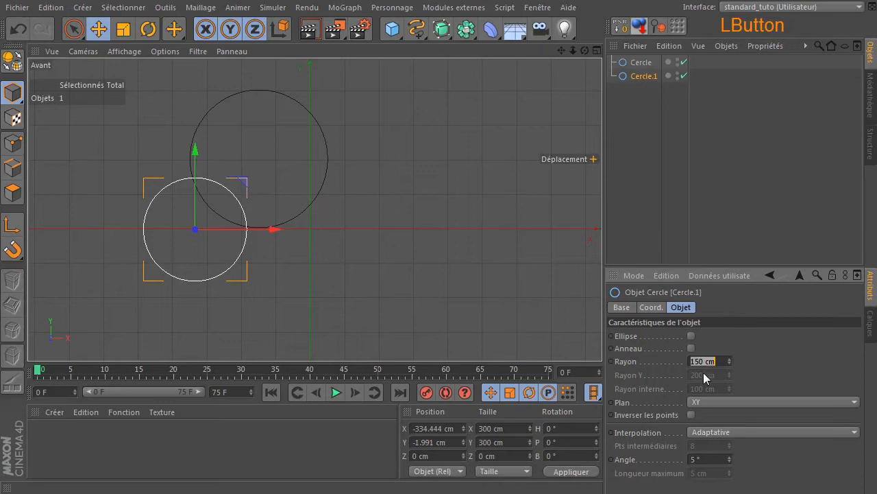
text(165)
key(BackSpace)
text(0)
key(Return)
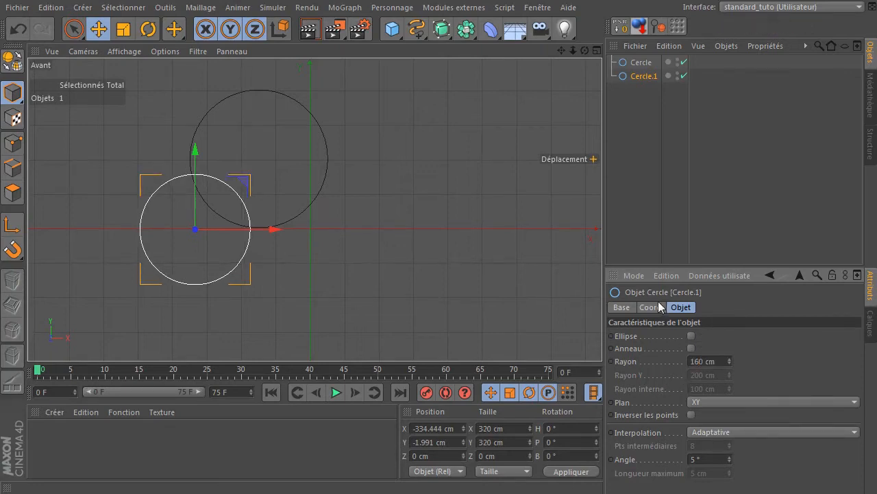
Duplicate the 160 cm circle, set the copy's radius to 100 cm and move it along X to about 332 cm
ctrl+drag(639, 80, 652, 137)
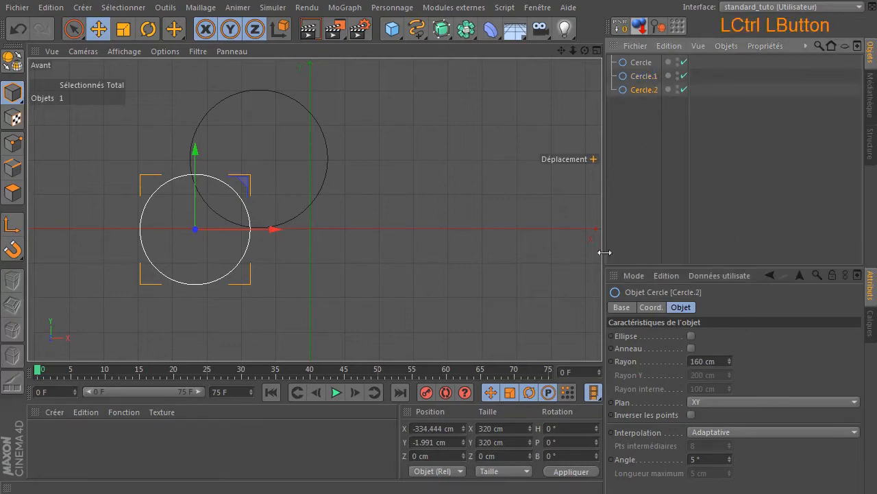
double_click(713, 362)
text(100)
key(Return)
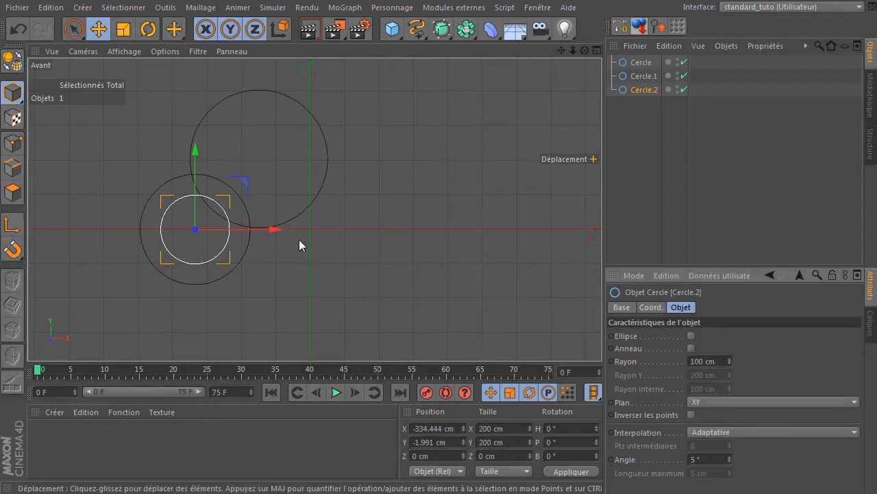
drag(264, 231, 494, 250)
Drop the 100 cm and 160 cm radius circles to the floor so their minimum Y is 0
click(644, 29)
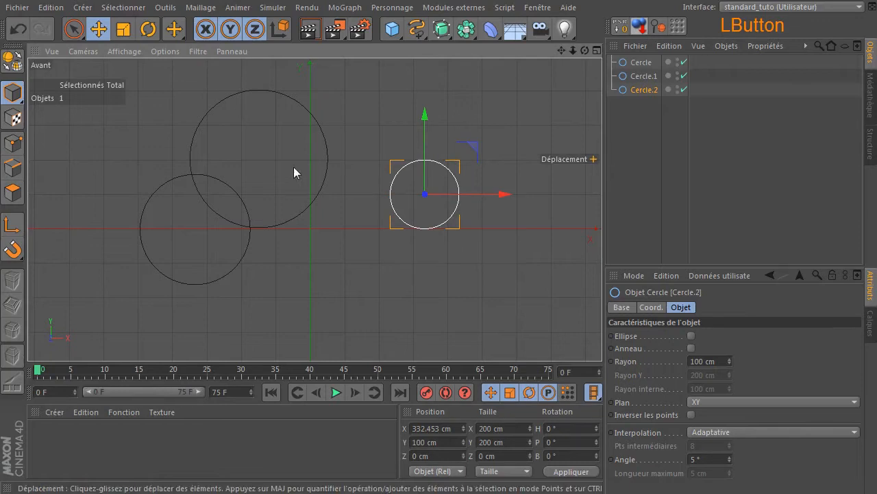
click(644, 76)
click(638, 27)
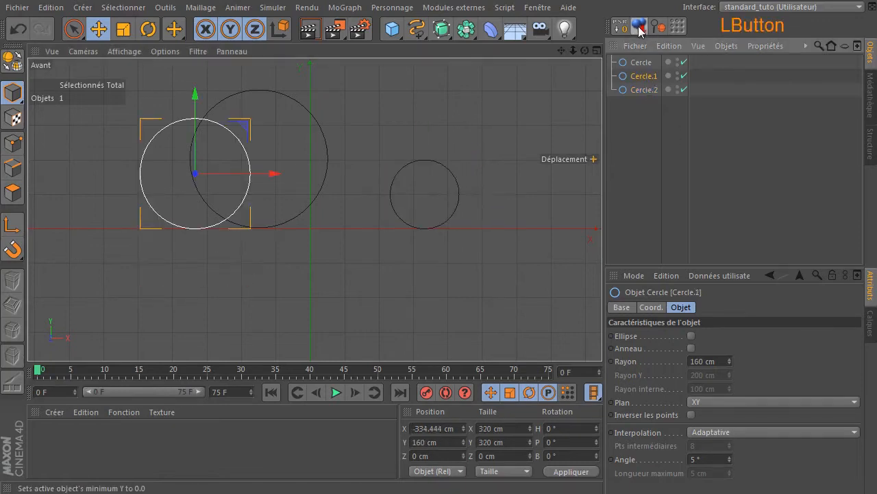
Move the large circle to about X -127 cm, Y 356 cm, and the smallest circle along X to about 279 cm
click(639, 62)
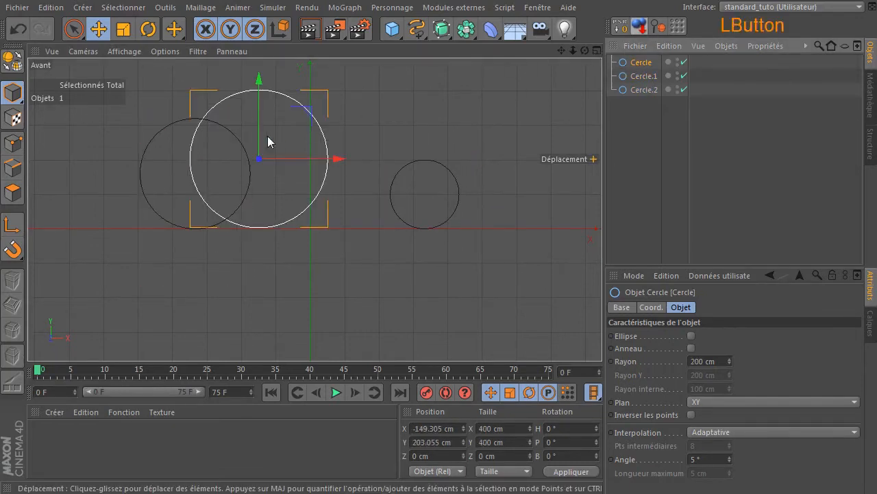
drag(308, 111, 328, 60)
drag(563, 54, 500, 66)
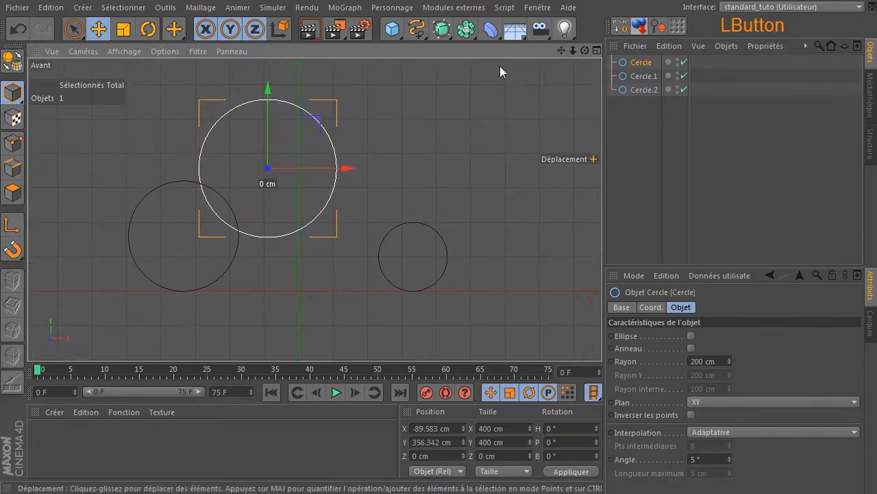
drag(350, 171, 337, 171)
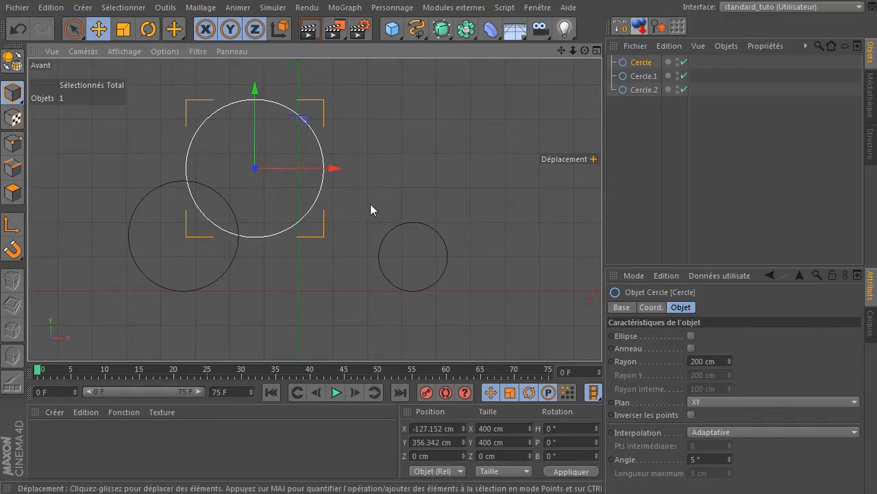
click(381, 259)
drag(488, 259, 472, 259)
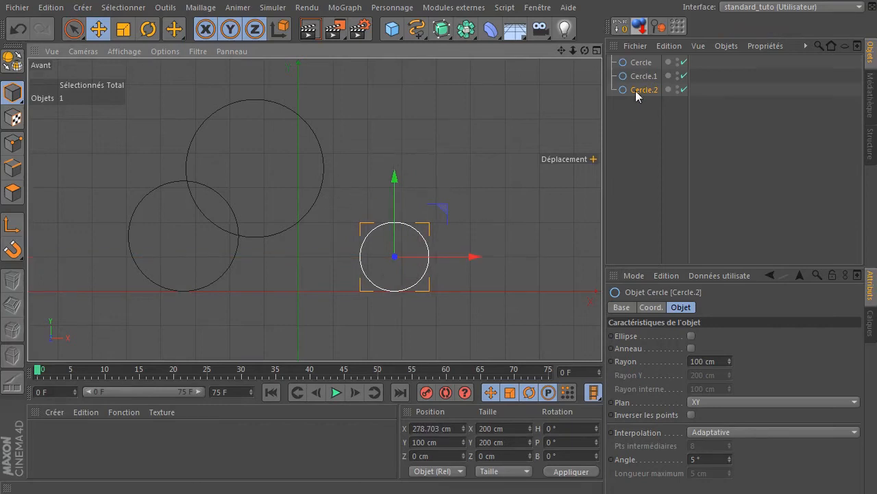
Duplicate the 100 cm circle, move the copy to about X 109 cm, Y 237 cm, and set its radius to 140 cm
ctrl+drag(641, 94, 648, 134)
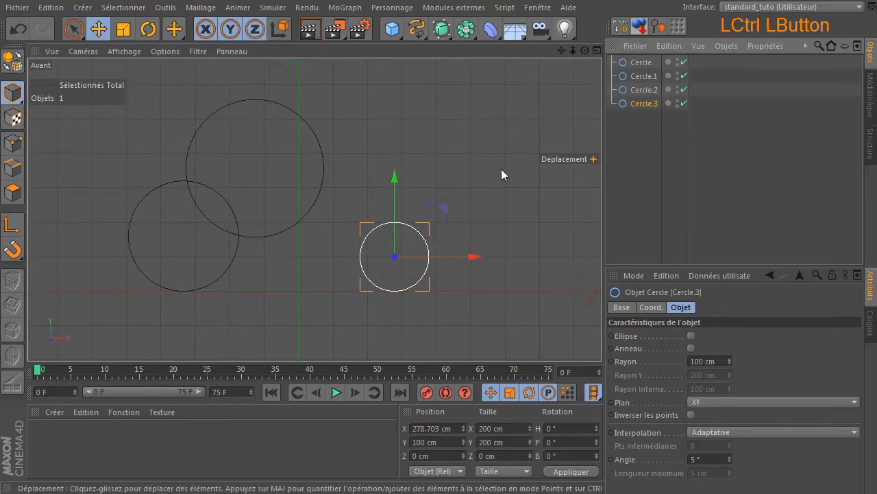
ctrl+drag(442, 212, 384, 165)
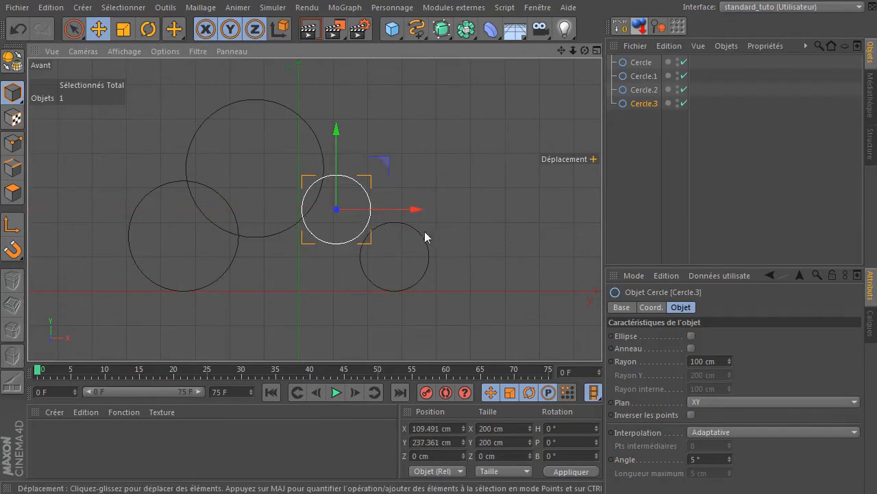
click(717, 361)
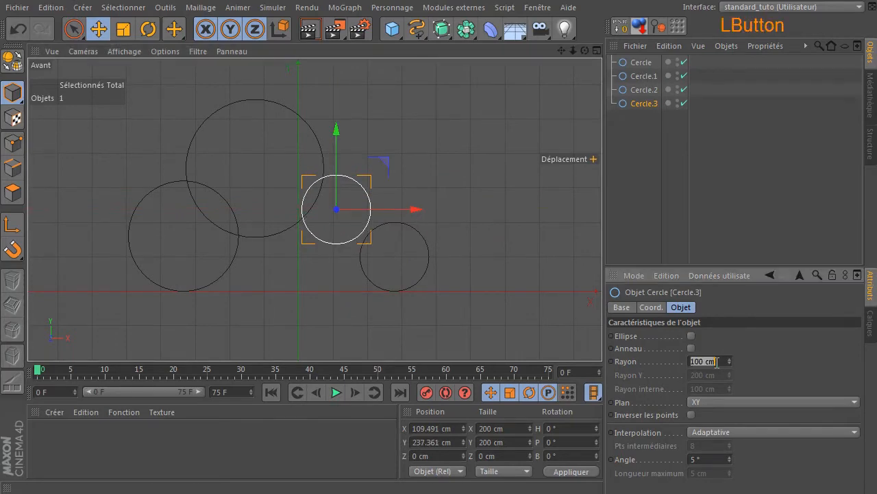
text(140)
key(Return)
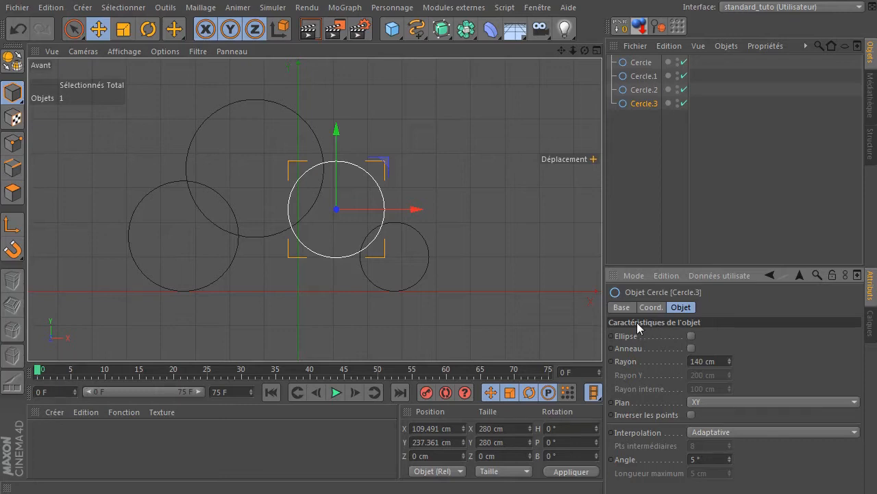
Add a rectangle spline and set its height to 100 cm
click(417, 29)
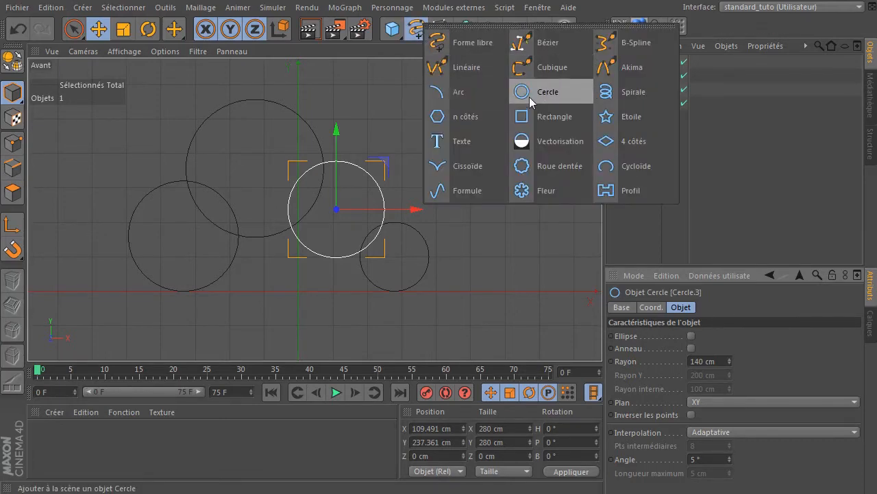
click(536, 116)
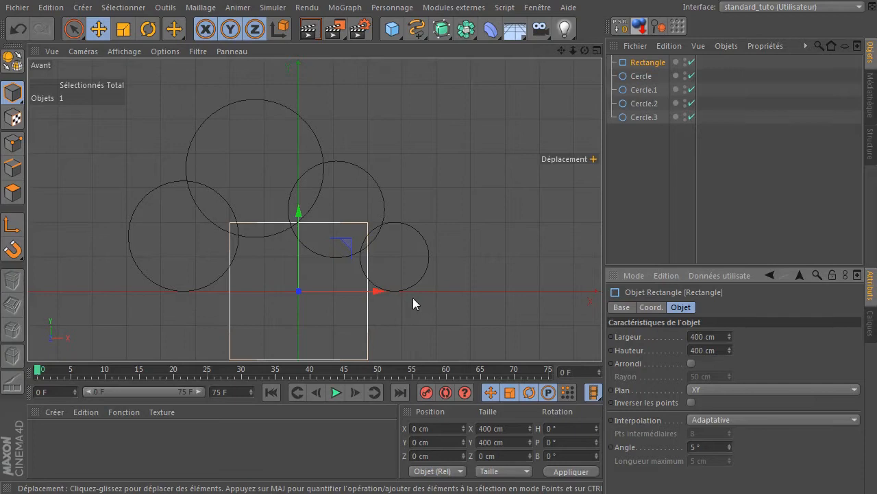
click(716, 353)
text(100)
key(Return)
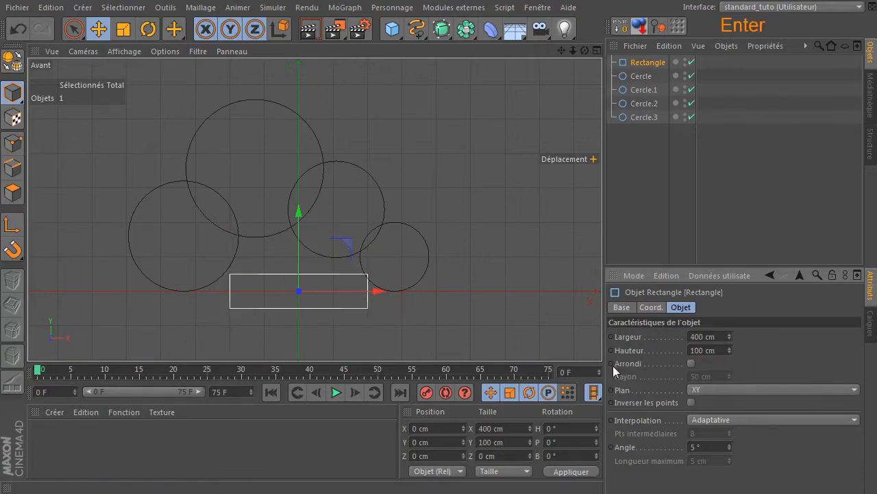
Set the rectangle's height to 160 cm and drop it to the floor so its minimum Y is 0
click(720, 352)
text(160)
key(Return)
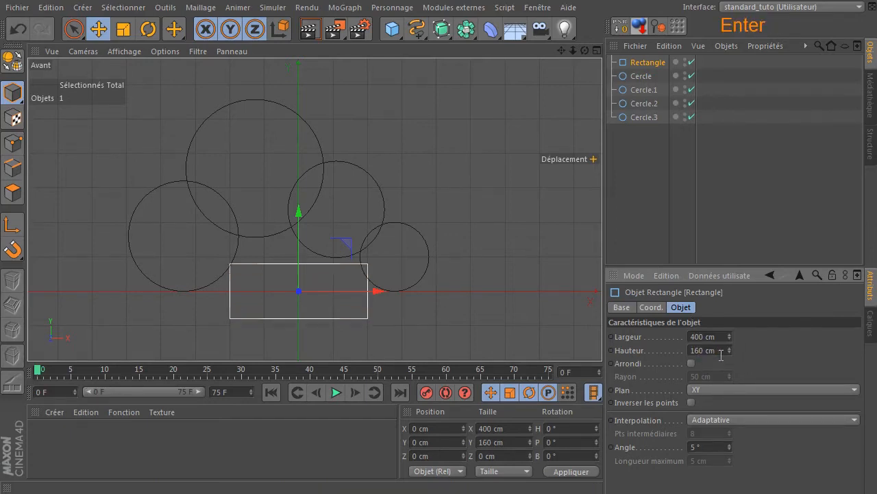
click(639, 27)
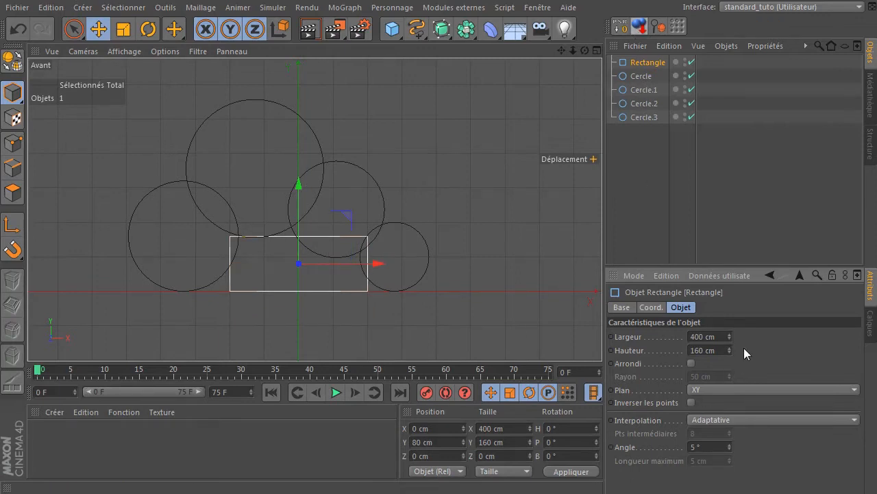
Set the rectangle's height to 200 cm and drop it onto the floor
click(720, 350)
click(650, 218)
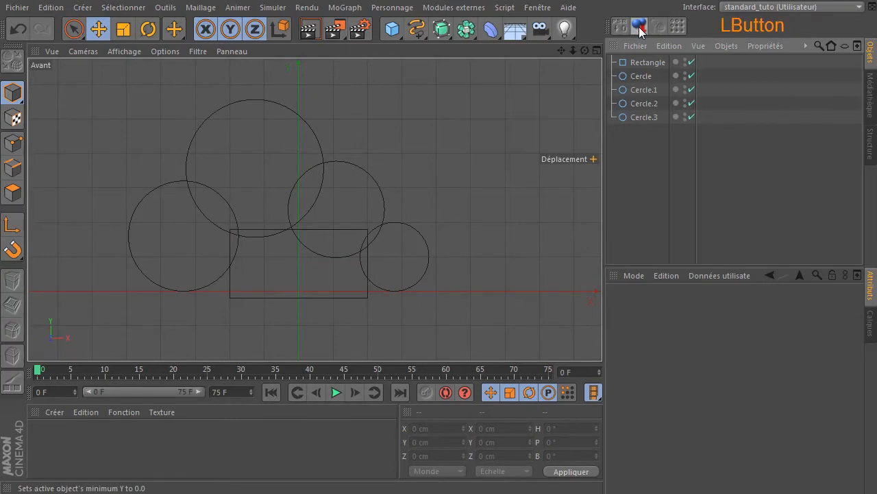
click(648, 62)
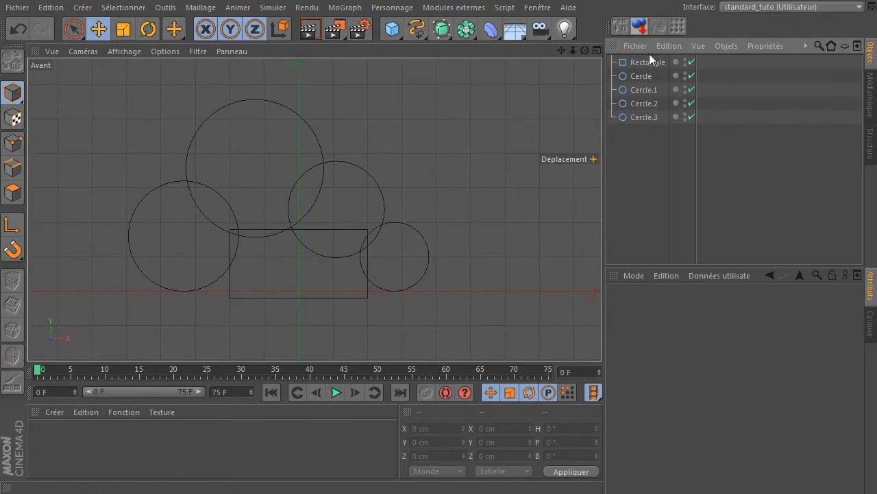
click(641, 31)
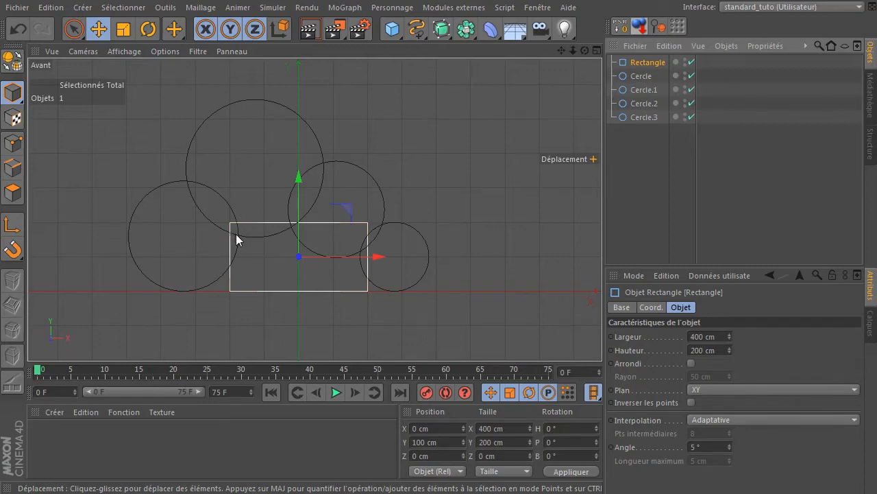
Set the rectangle's height to 180 cm and drop it to the floor so its base sits at Y 0
double_click(701, 350)
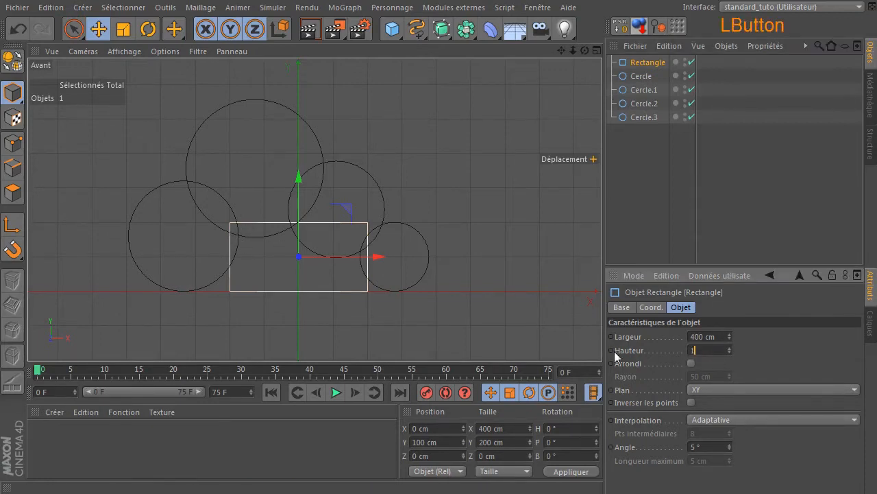
text(180)
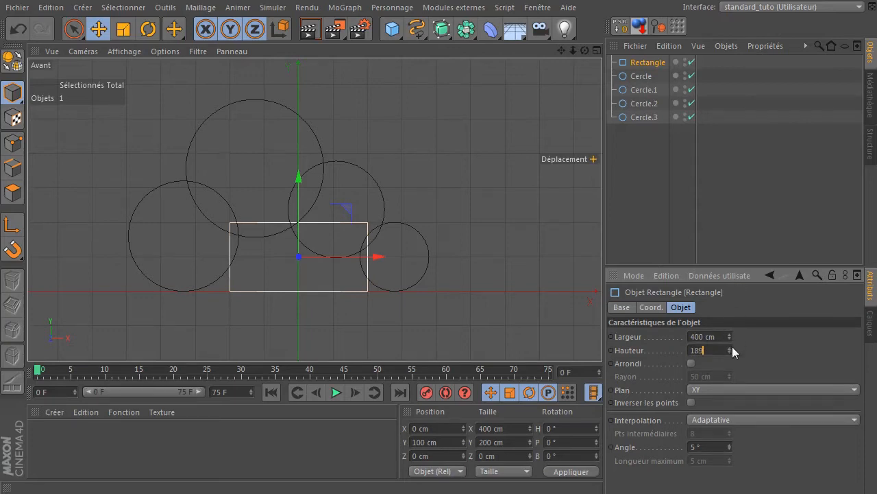
key(BackSpace)
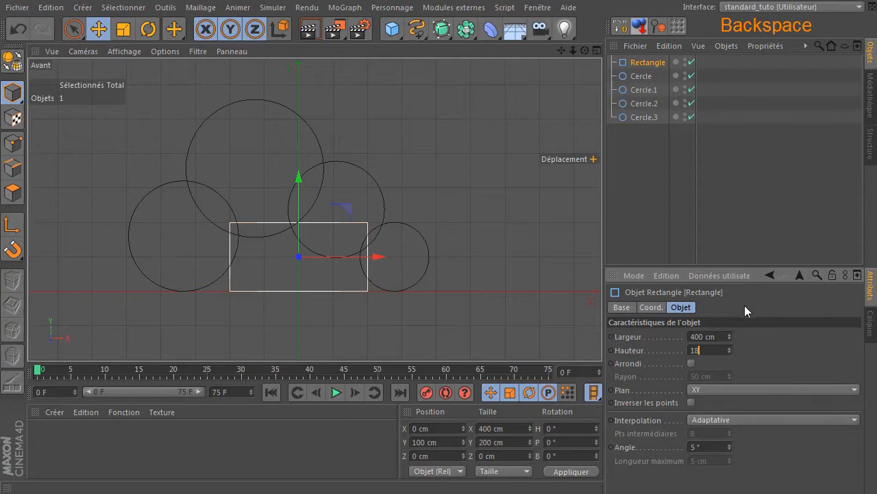
text(0)
key(Return)
click(639, 27)
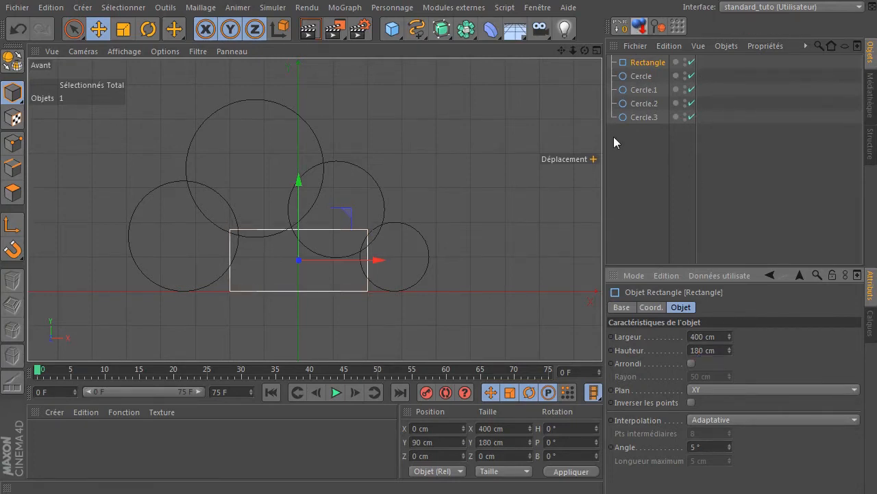
Set the rectangle's width to 500 cm and move it along X to about -36 cm
click(721, 335)
text(420)
key(Return)
click(721, 334)
text(500)
key(Return)
drag(375, 262, 363, 263)
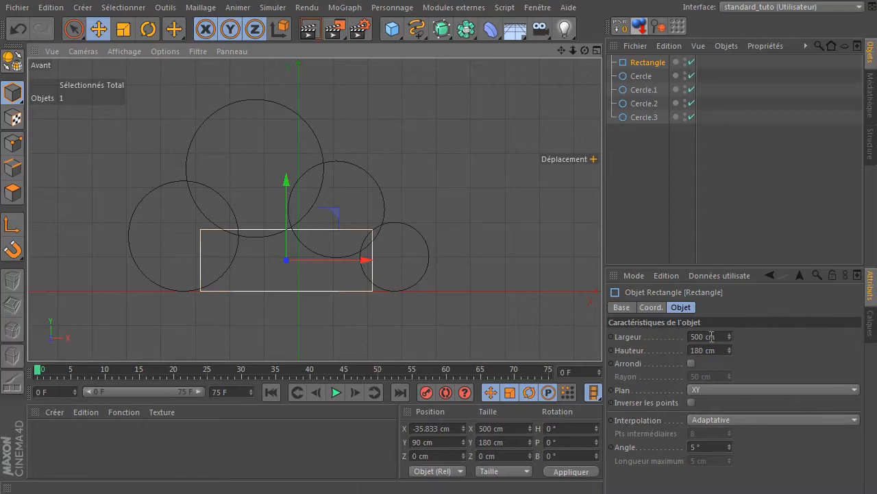
Widen the rectangle by trying a width of 540 cm, and settle on 580 cm
click(721, 336)
text(540)
key(Return)
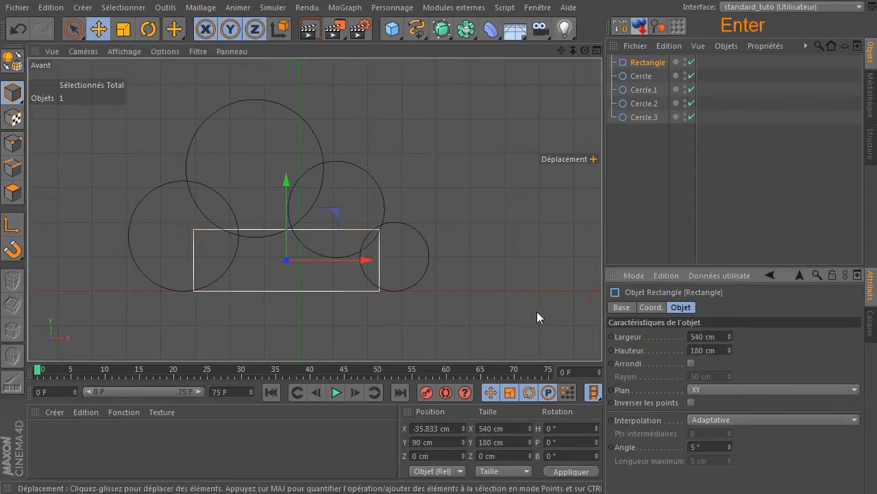
click(716, 336)
drag(716, 336, 613, 333)
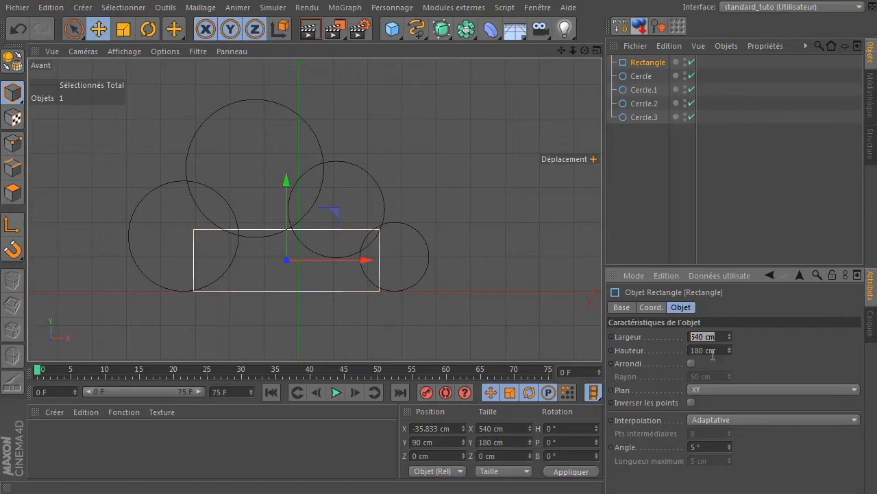
text(580)
key(Return)
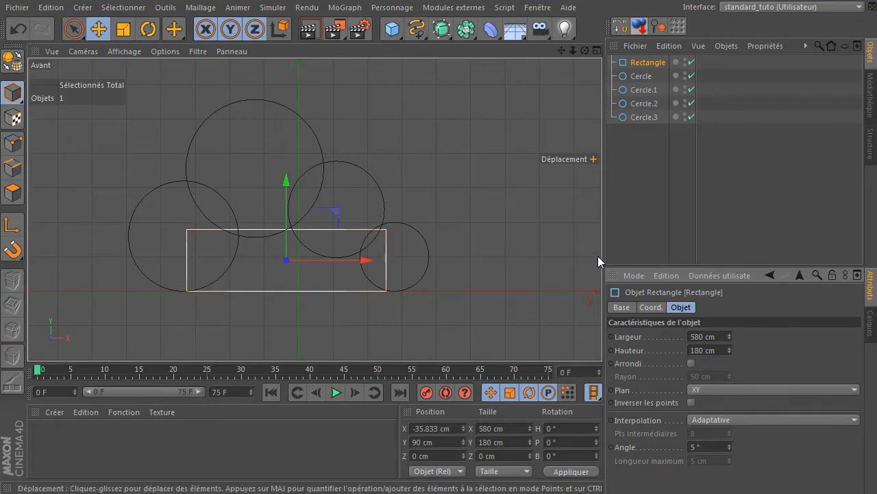
Try a height of 200 cm for the 580 cm wide rectangle and drop it to the floor
ctrl+scroll(314, 209, up, 4)
ctrl+scroll(295, 239, up, 1)
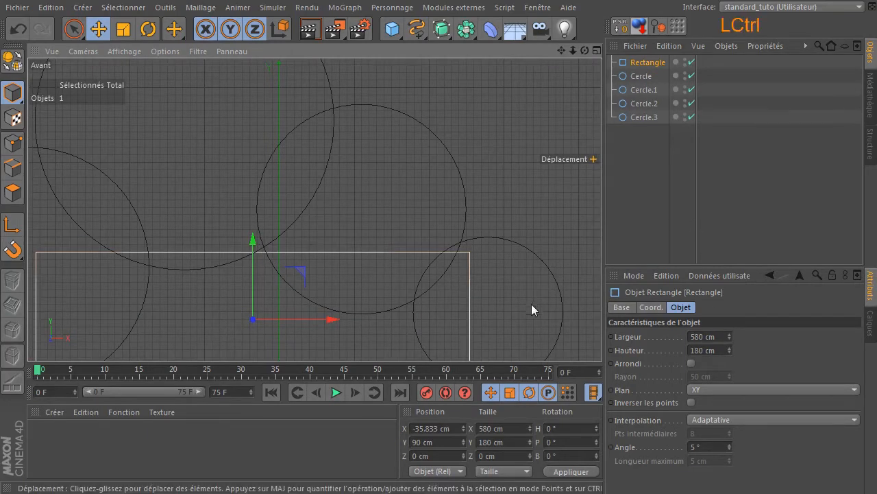
ctrl+scroll(531, 304, down, 2)
double_click(703, 350)
text(200)
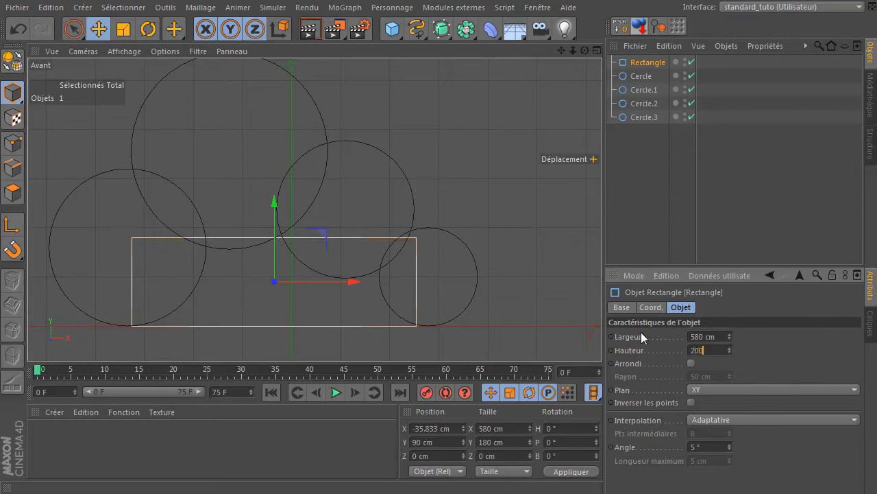
key(Return)
click(643, 30)
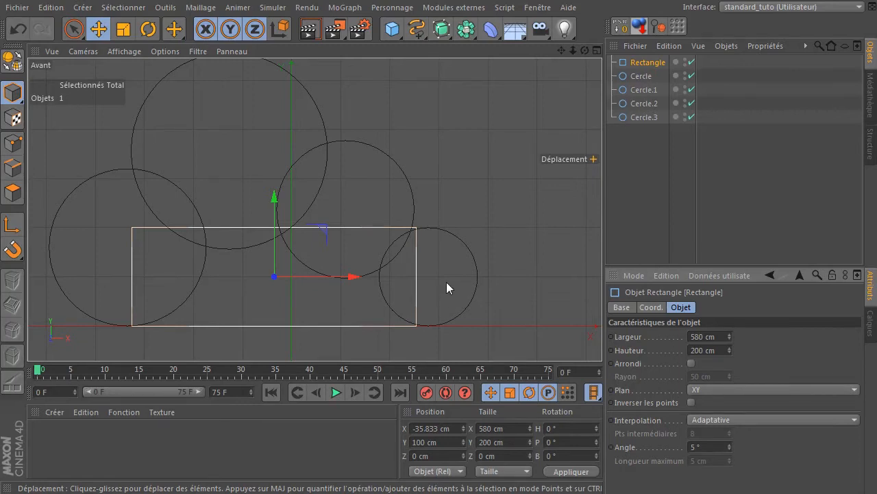
Return the rectangle's height to 180 cm and realign its base with the floor at Y 0
click(716, 350)
text(180)
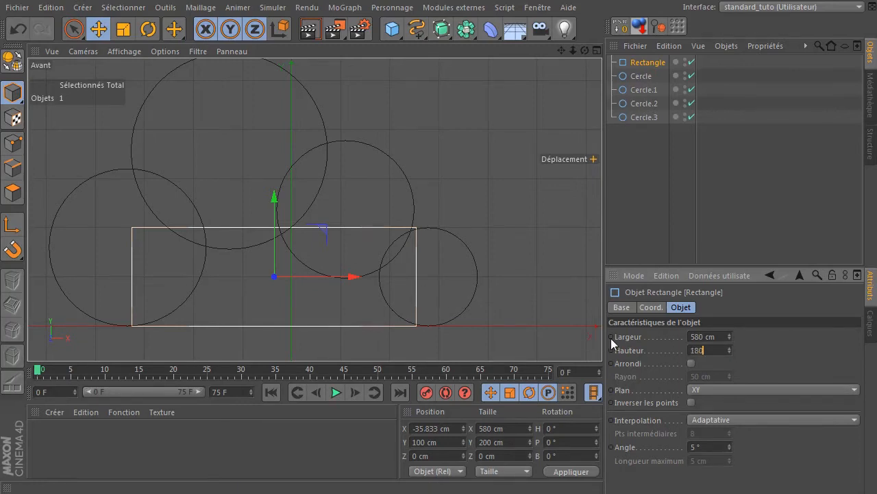
key(Return)
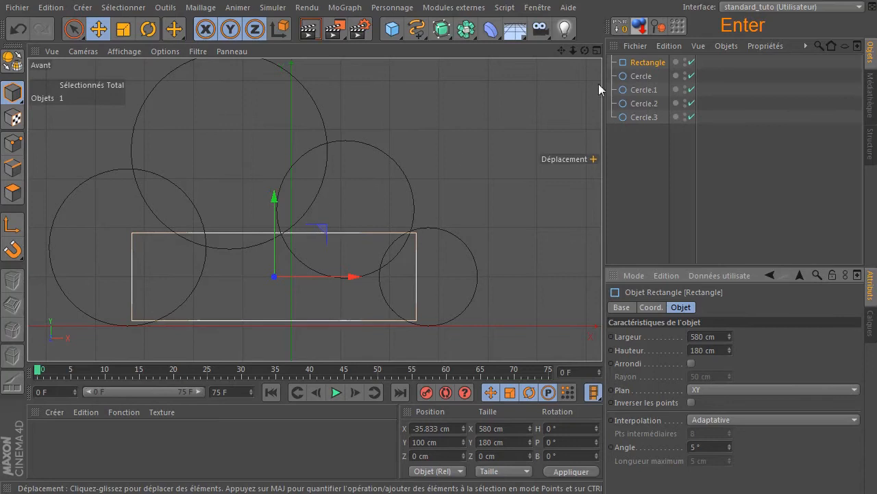
click(639, 28)
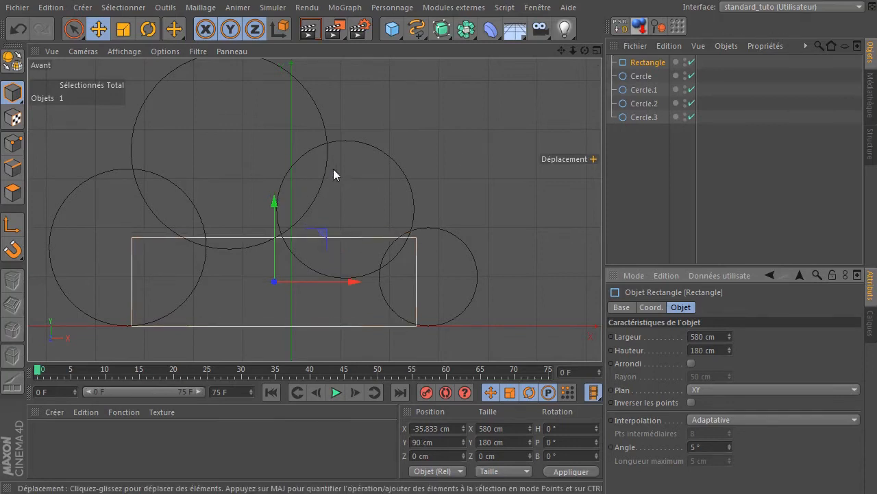
Lower the large 200 cm radius circle along Y to about 320 cm so it overlaps the rectangle
click(304, 91)
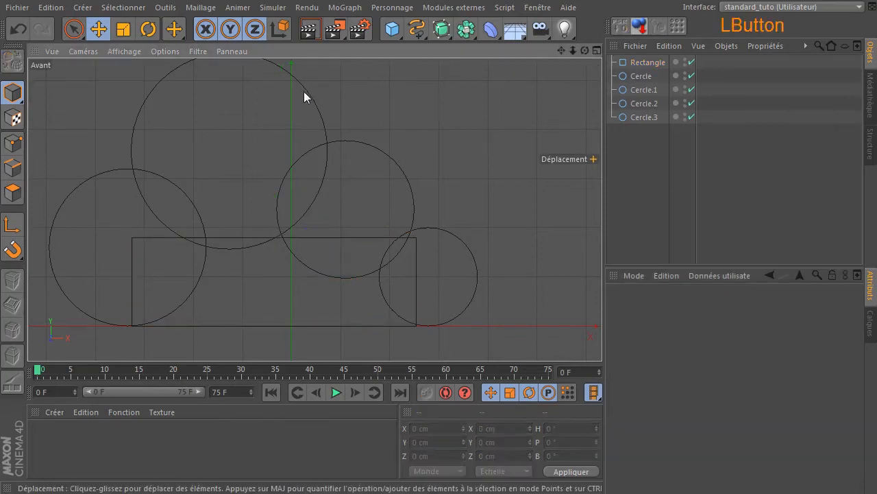
click(304, 91)
drag(228, 72, 231, 90)
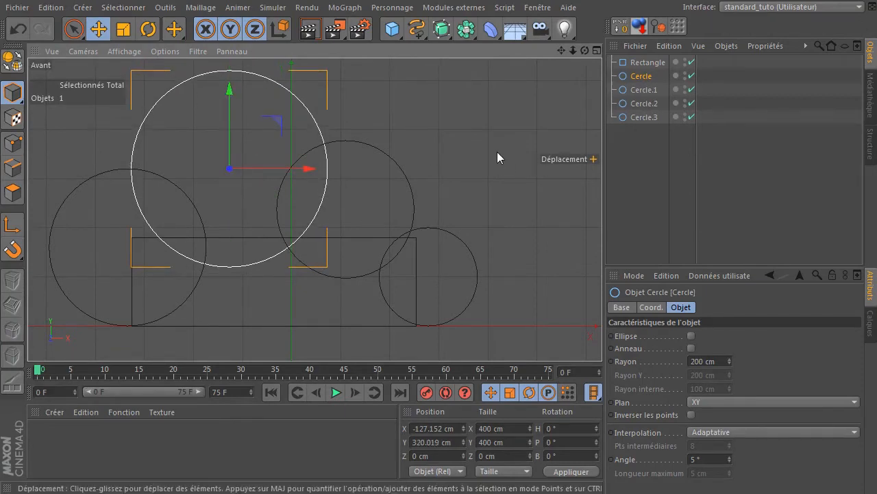
click(293, 217)
ctrl+scroll(356, 226, down, 3)
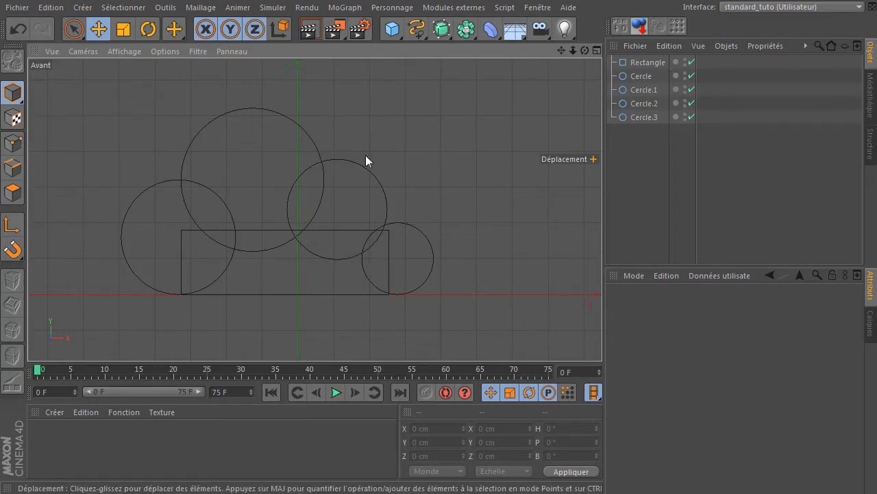
Add a Spline Mask and place the rectangle and the large 200 cm radius circle inside it
click(416, 29)
click(465, 29)
drag(465, 30, 507, 69)
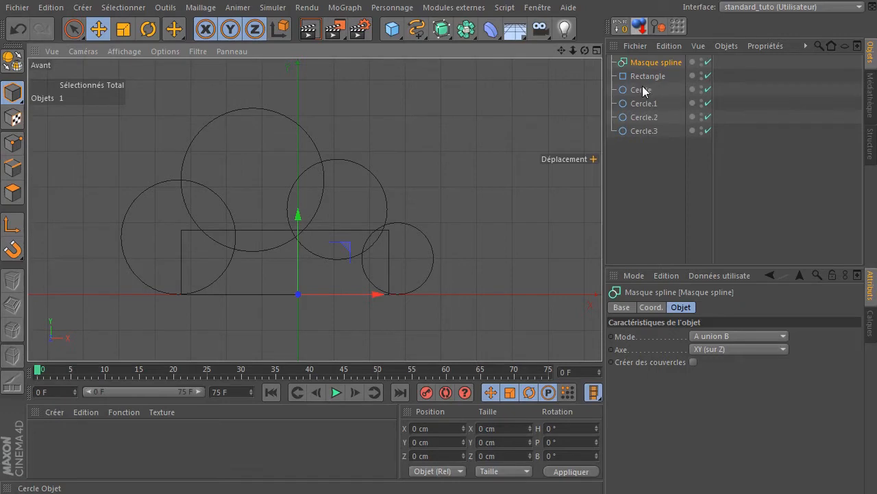
mouse_move(644, 76)
mouse_down()
mouse_move(649, 63)
mouse_move(646, 84)
mouse_up()
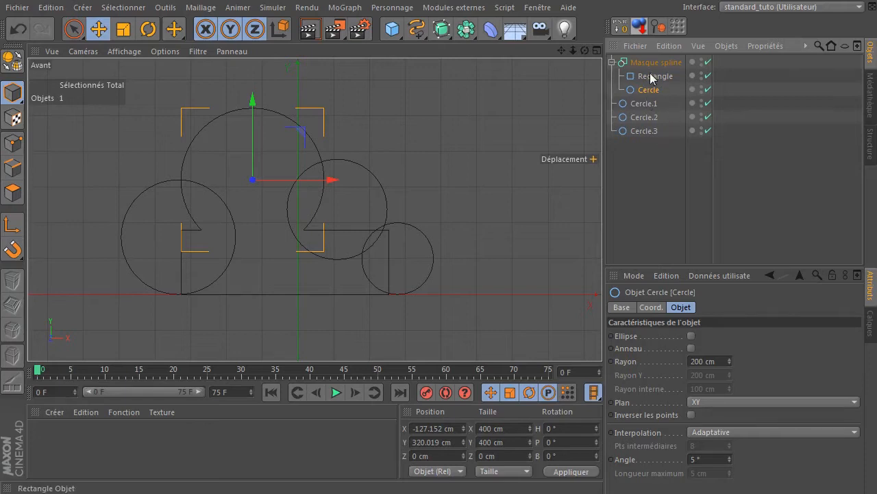
Add a second Spline Mask and nest the first mask and the 160 cm radius circle inside it
drag(467, 28, 547, 70)
drag(643, 76, 656, 63)
drag(643, 118, 669, 68)
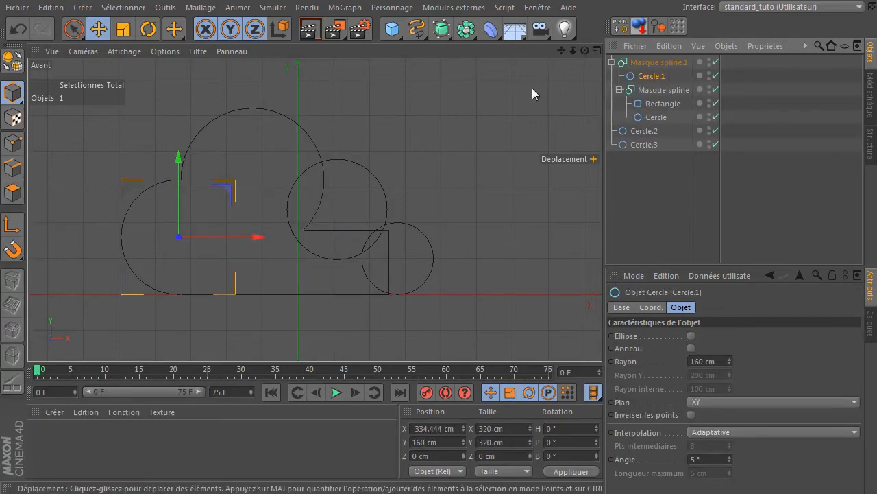
Add a third Spline Mask and nest the second mask and the 100 cm radius circle inside it
drag(446, 32, 544, 64)
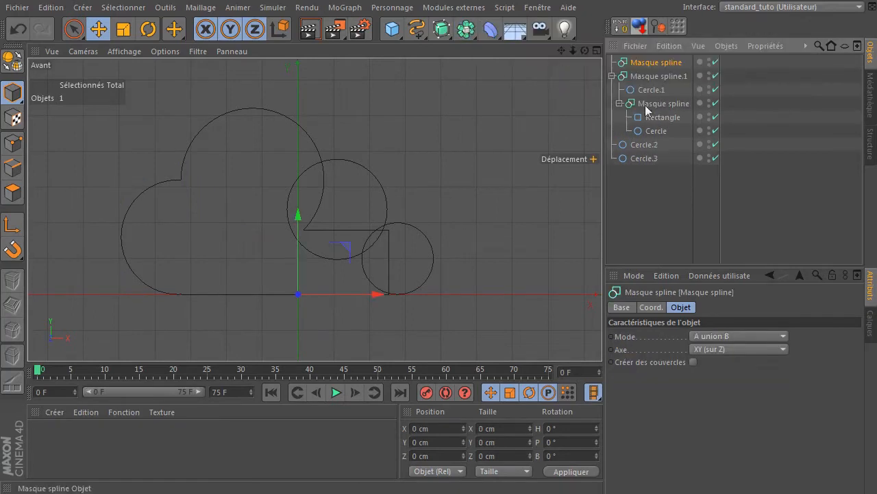
drag(657, 78, 669, 63)
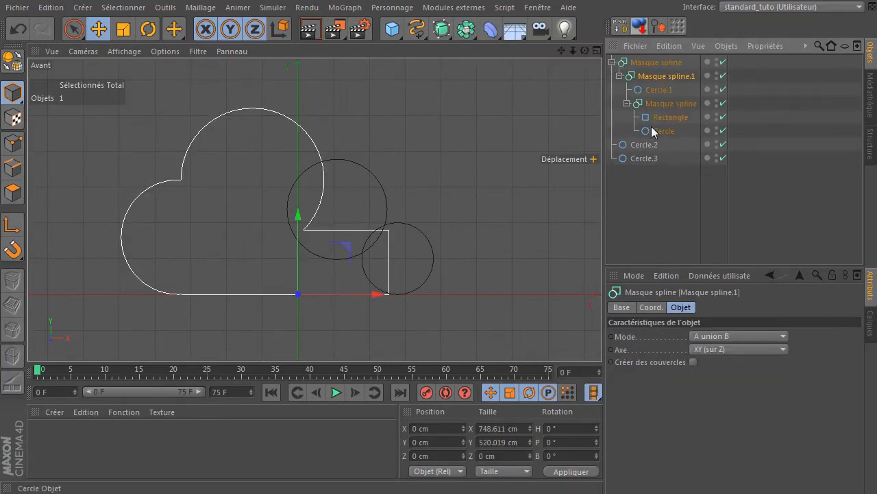
drag(639, 145, 660, 68)
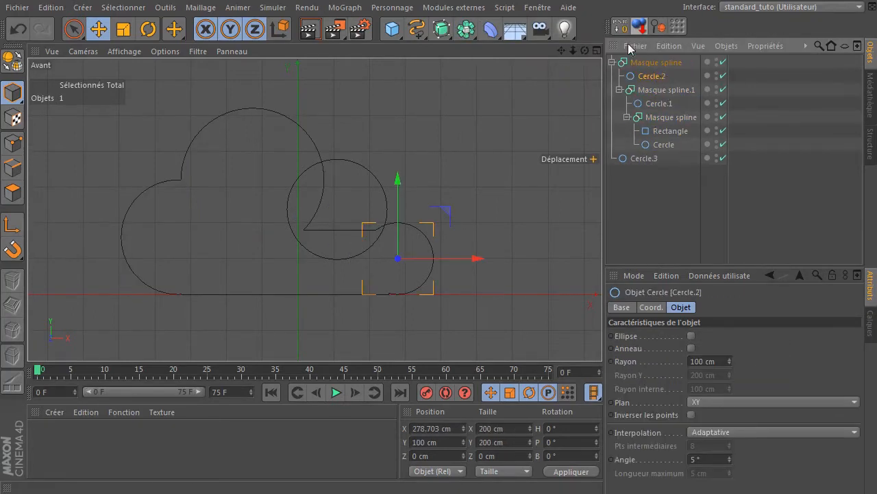
Add a fourth Spline Mask and nest the third mask and the 140 cm radius circle inside it
drag(465, 29, 555, 71)
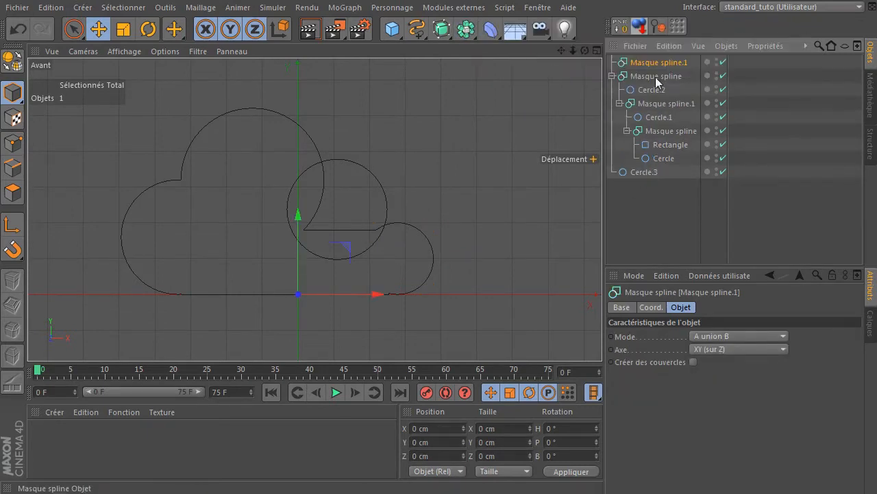
drag(635, 73, 661, 63)
drag(632, 171, 637, 69)
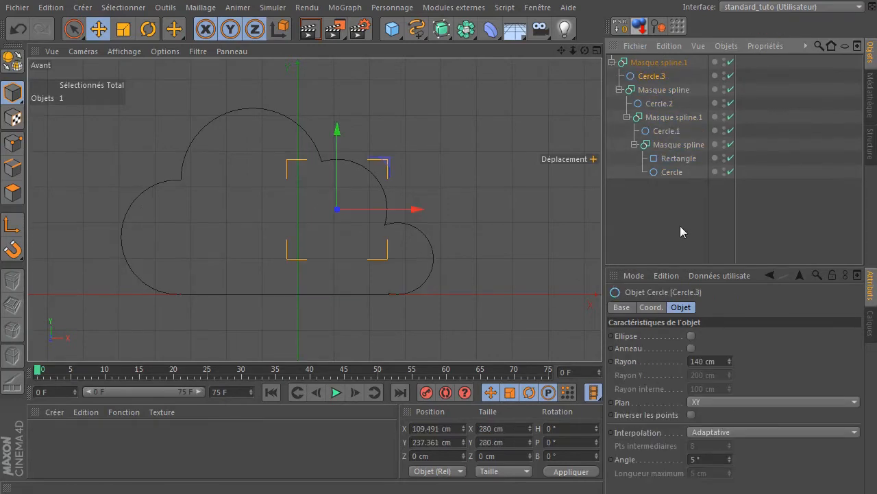
click(630, 216)
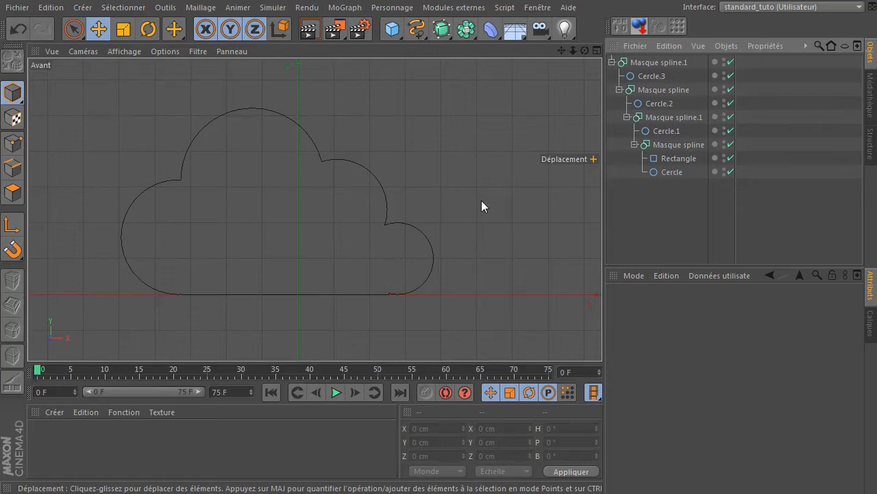
Set the width of the rectangle at the cloud's base to 600 cm
ctrl+scroll(381, 267, up, 3)
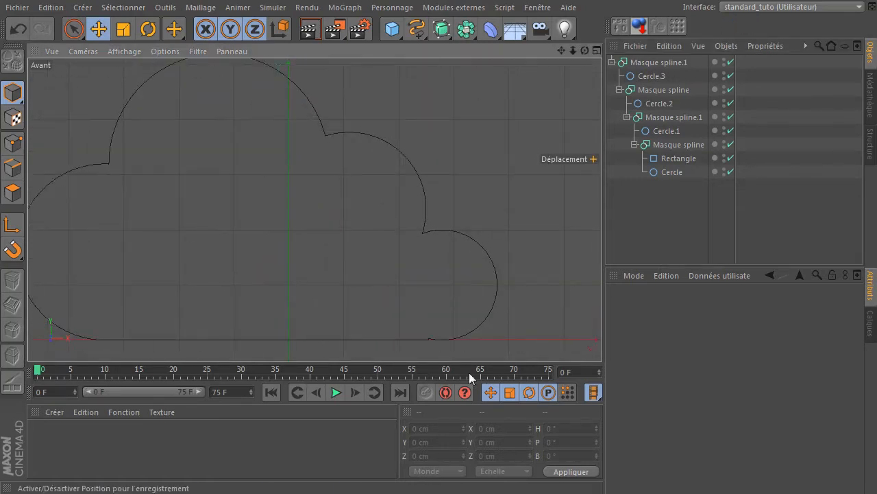
scroll(425, 343, up, 8)
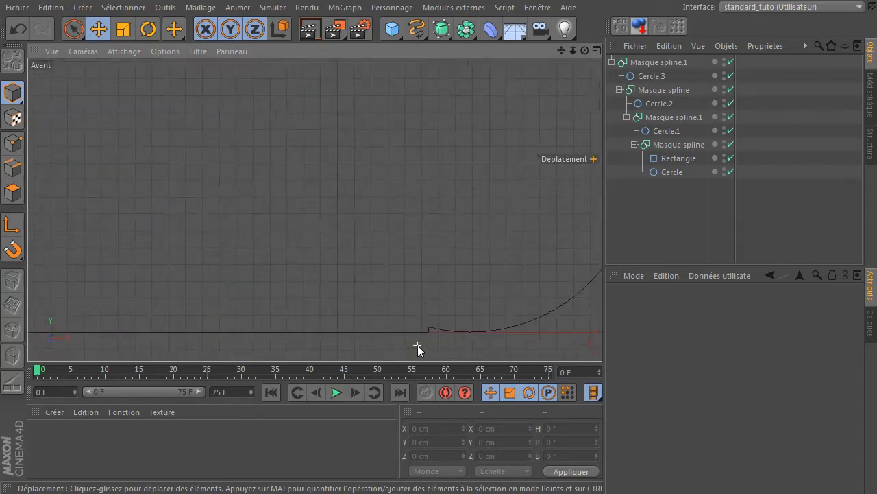
ctrl+scroll(423, 325, down, 6)
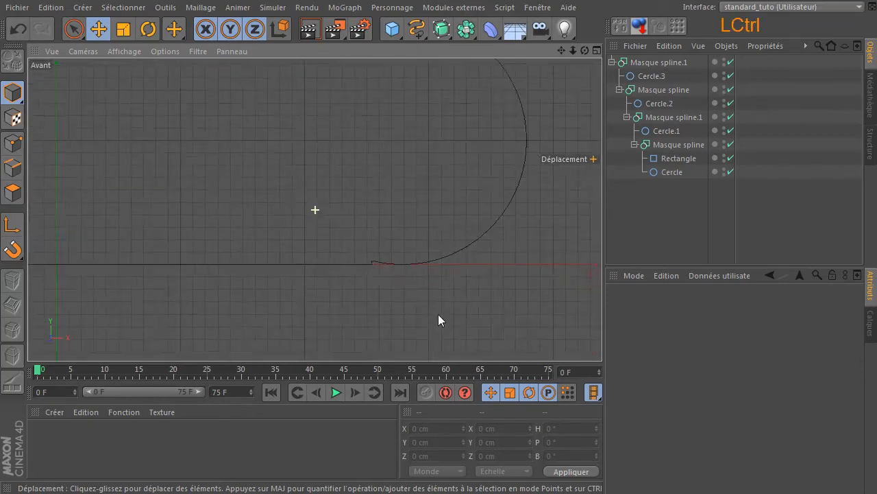
click(669, 159)
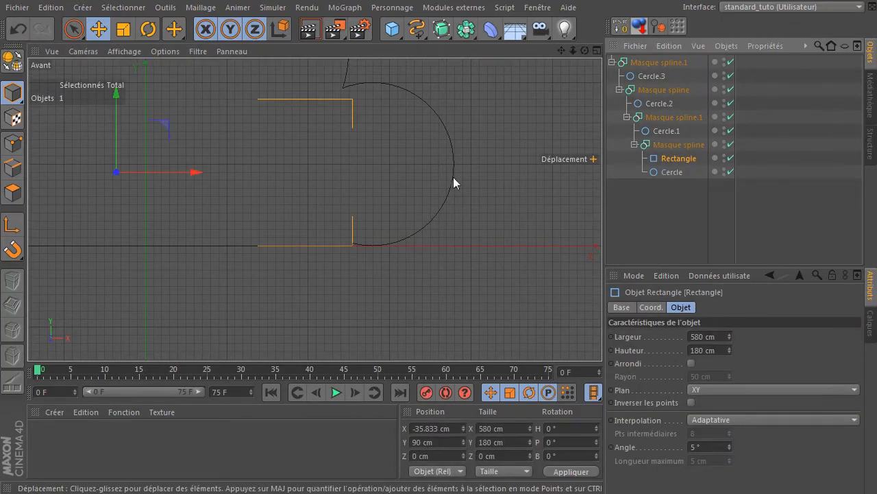
drag(564, 52, 316, 210)
scroll(81, 271, up, 4)
scroll(78, 269, down, 4)
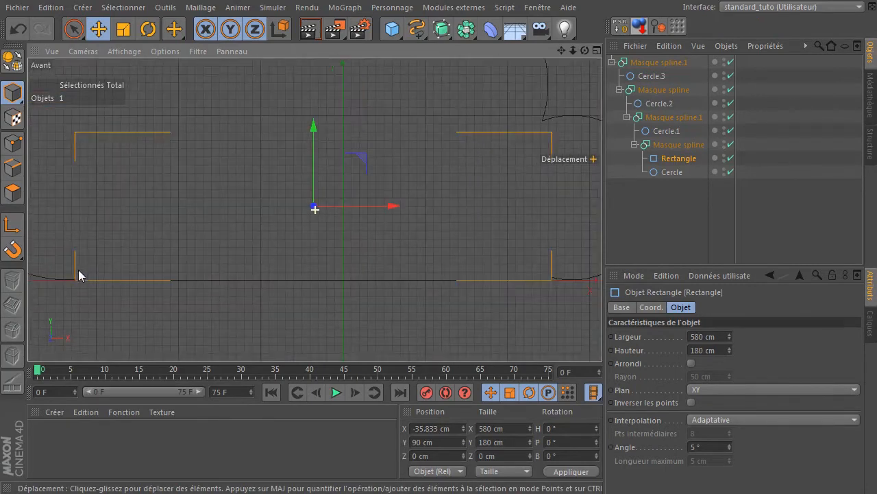
click(721, 339)
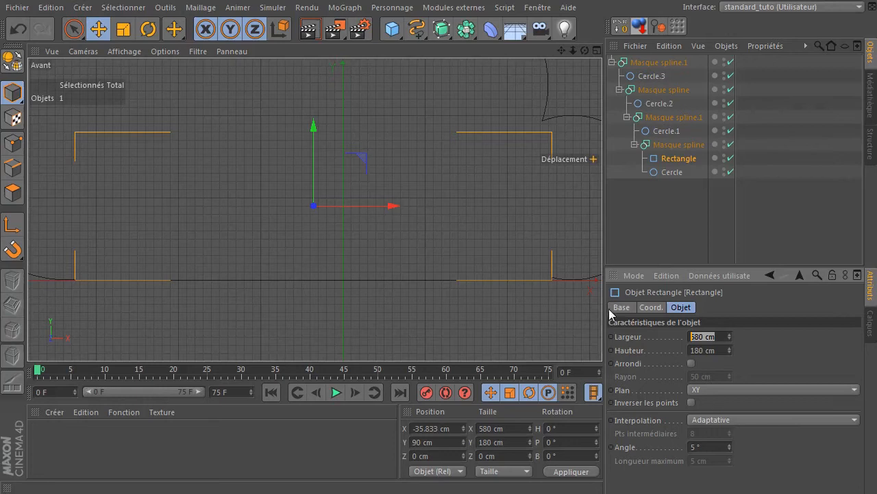
text(600)
key(Return)
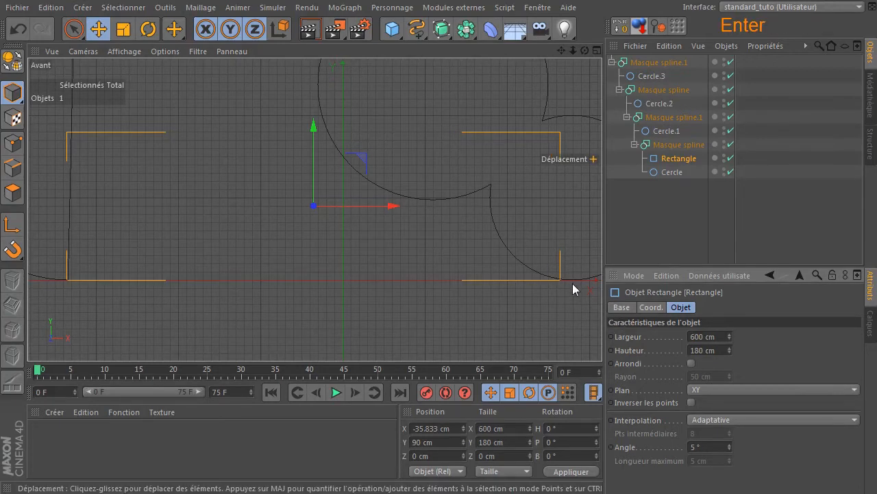
Nudge the rectangle slightly in the positive X direction and check that the cloud's base joins cleanly with the round end
key(ctrl)
scroll(534, 258, down, 4)
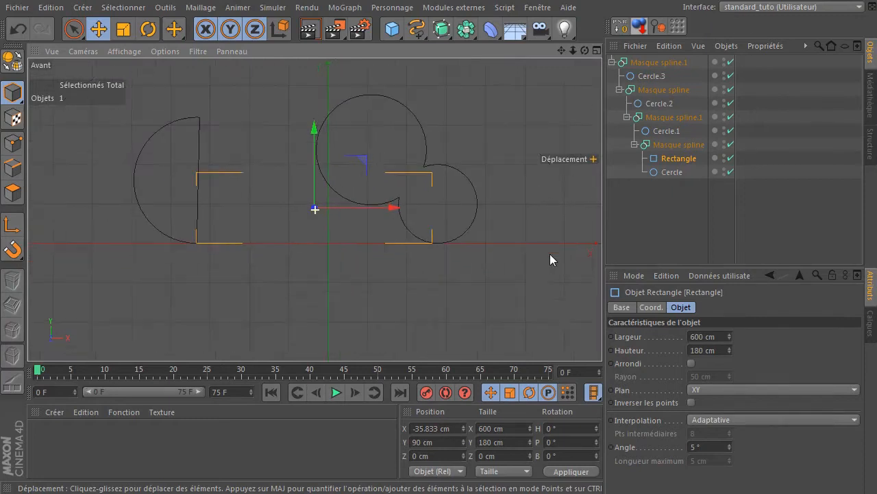
click(664, 162)
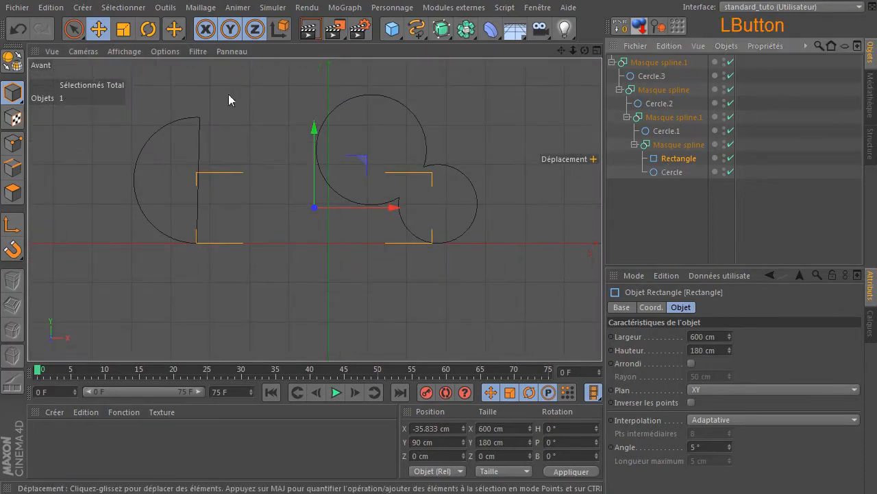
click(99, 28)
mouse_move(387, 209)
mouse_down()
mouse_move(402, 210)
mouse_move(394, 216)
mouse_up()
click(404, 294)
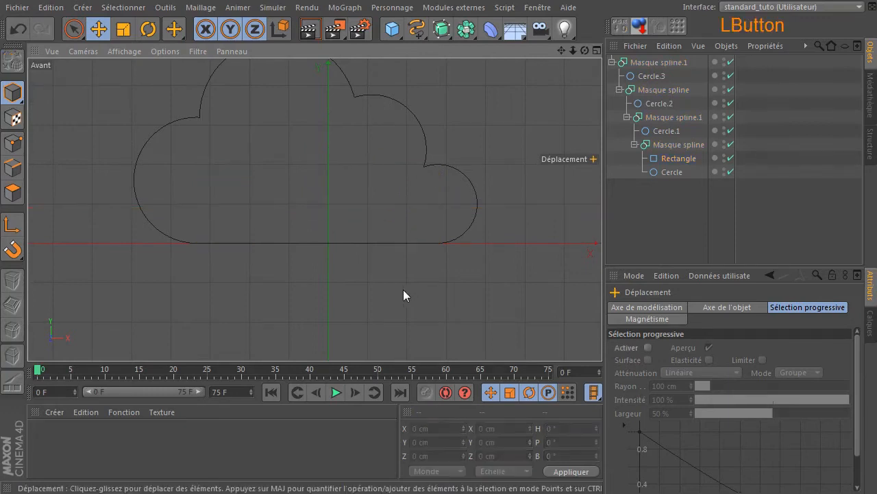
ctrl+scroll(372, 251, up, 6)
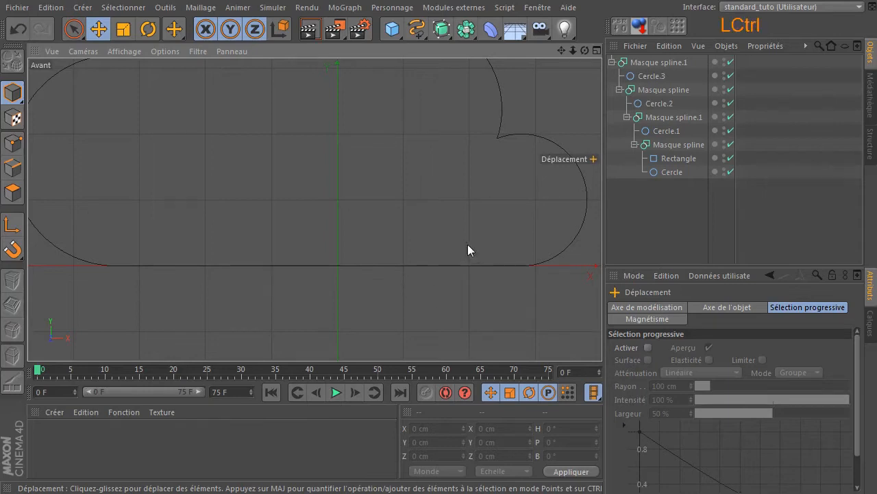
drag(561, 50, 435, 61)
scroll(323, 282, up, 8)
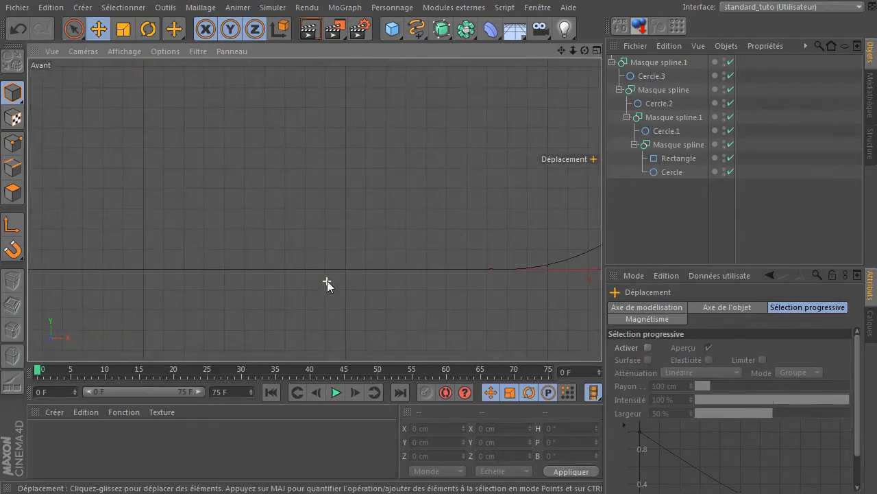
scroll(347, 275, up, 6)
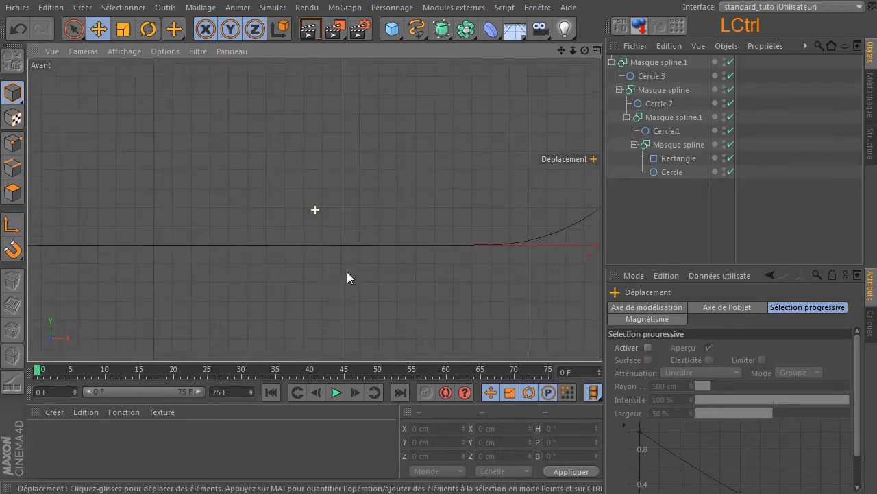
drag(558, 53, 584, 88)
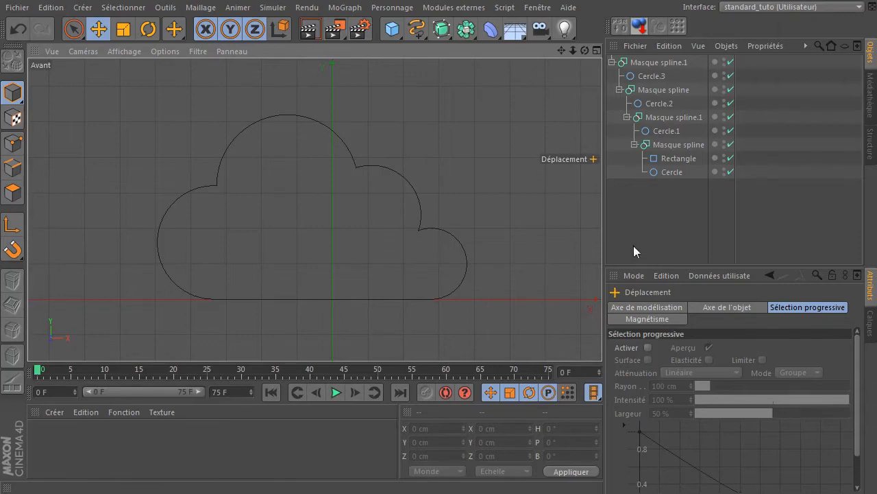
Convert the rectangle and all four circles inside the nested Spline Masks into editable splines
click(677, 145)
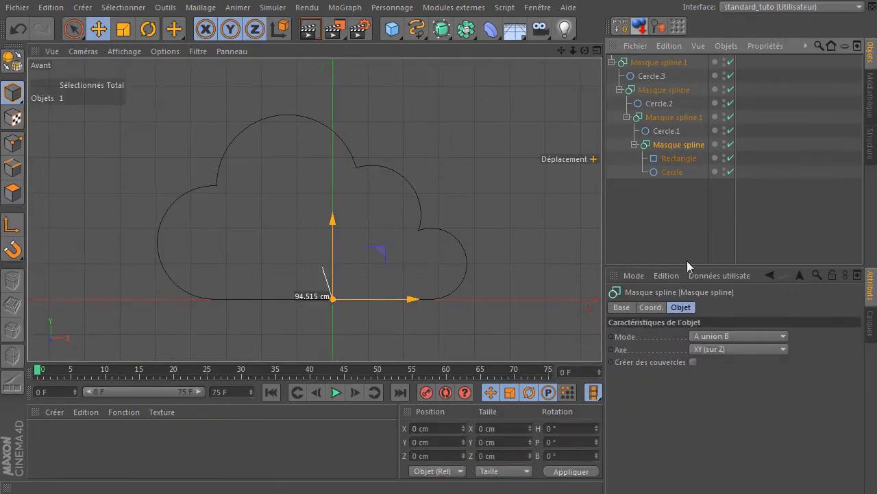
click(675, 161)
ctrl+click(674, 174)
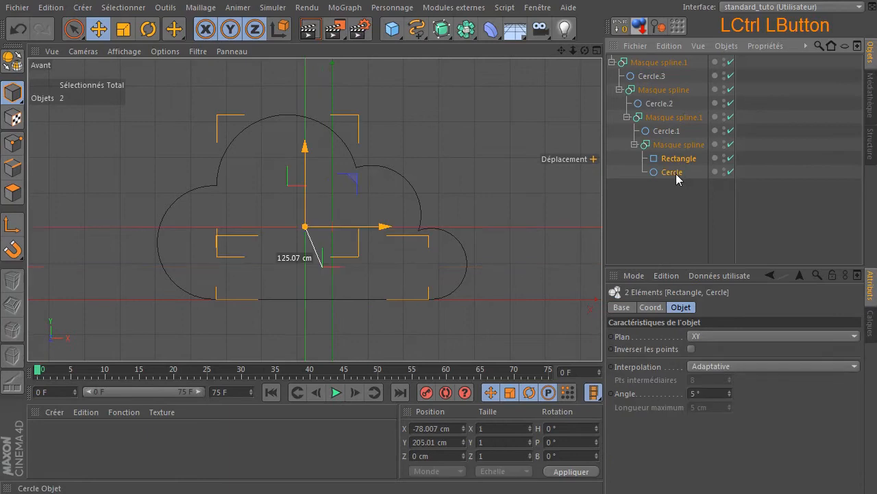
ctrl+click(661, 131)
ctrl+click(655, 104)
ctrl+click(644, 77)
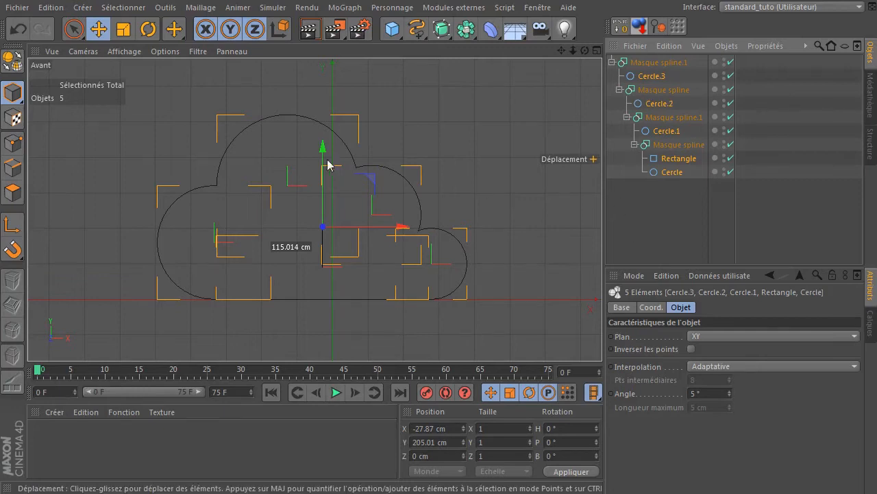
click(12, 60)
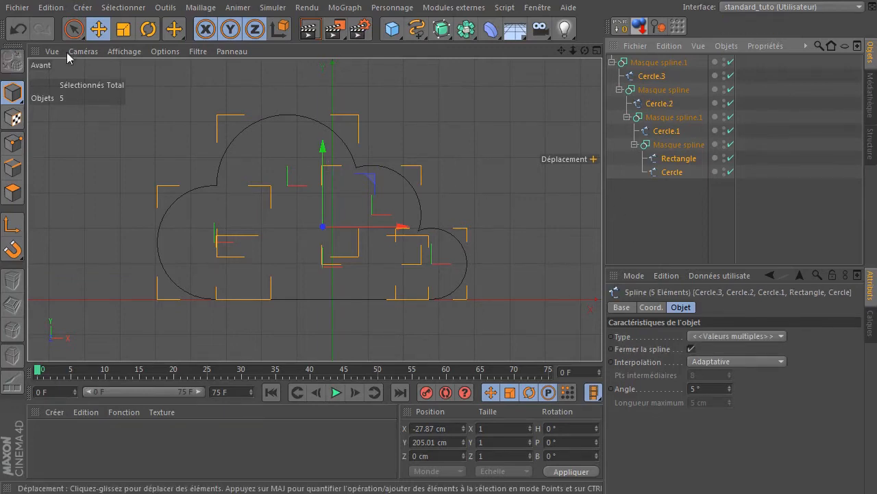
click(672, 216)
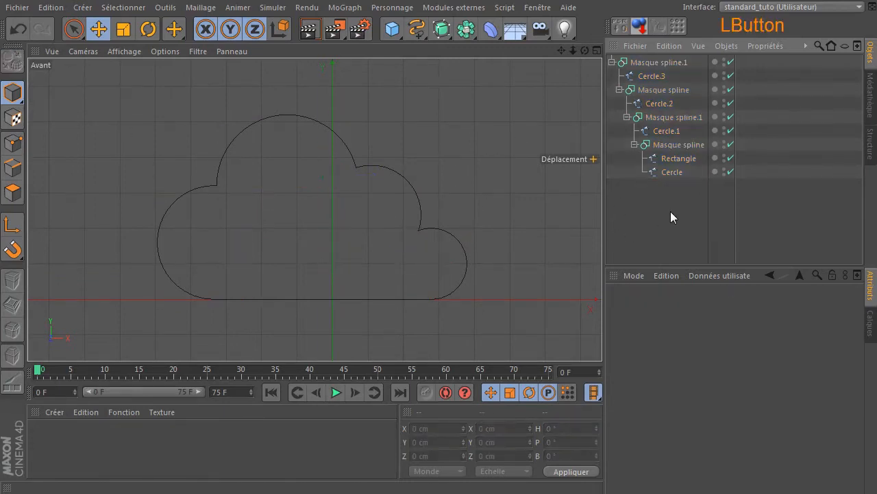
Try converting the innermost Spline Mask into an editable spline and moving it out of the hierarchy
click(688, 145)
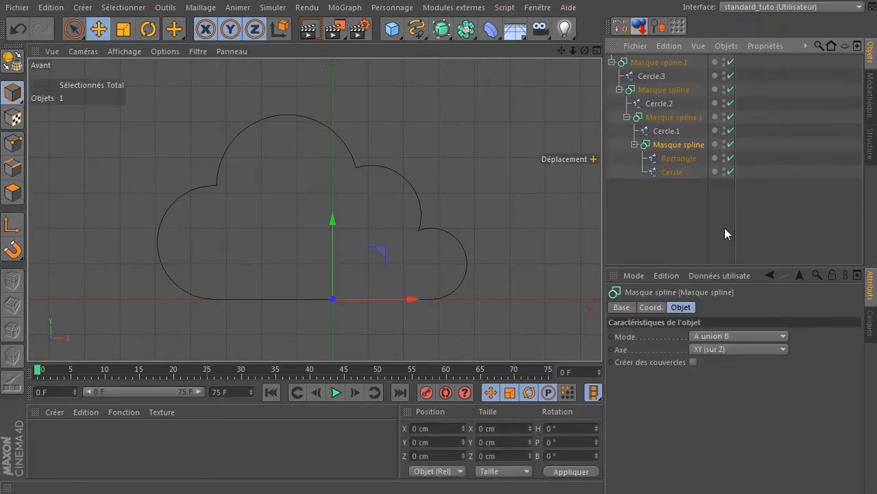
key(c)
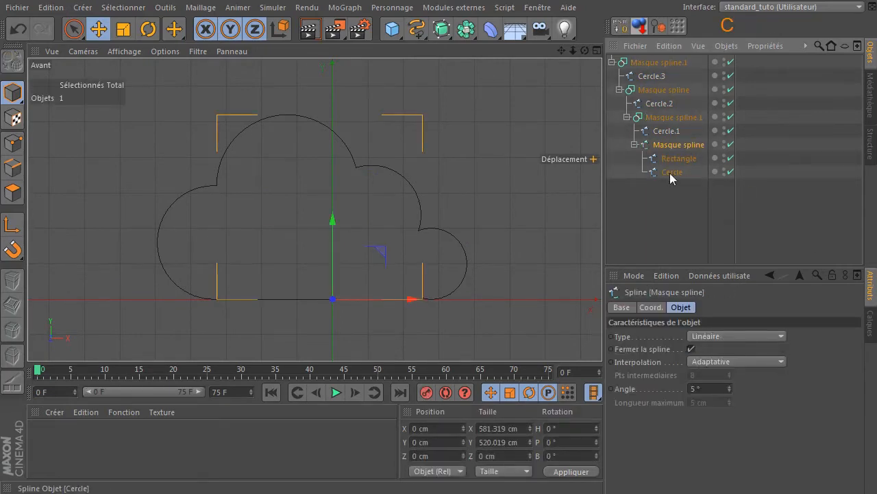
drag(658, 148, 663, 162)
drag(662, 238, 647, 235)
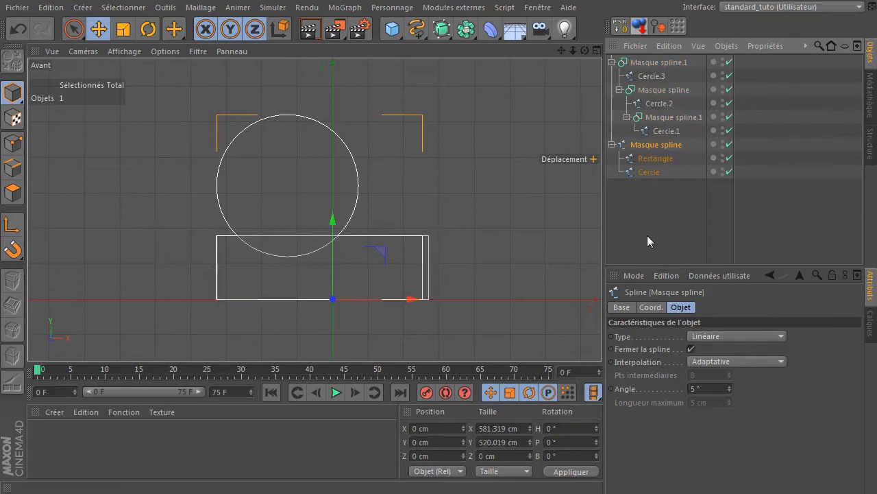
Disable the extracted spline's rectangle and circle children to inspect its merged outline, and re-enable both
click(653, 145)
click(730, 159)
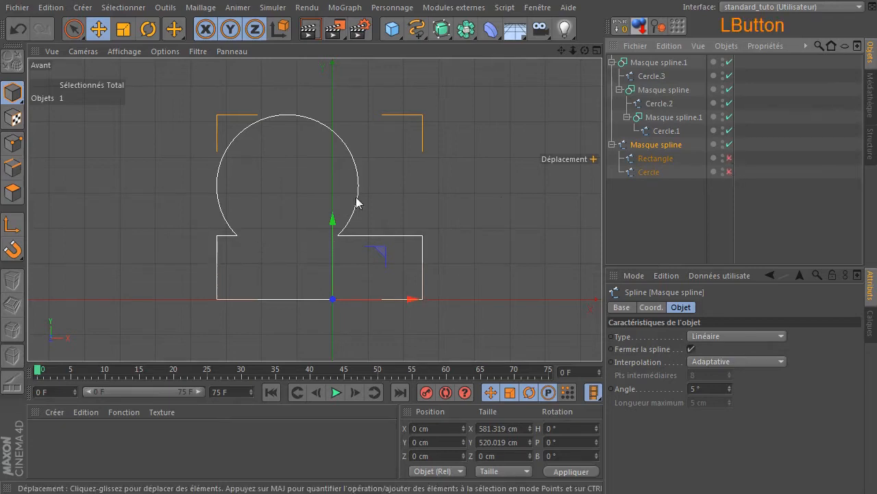
mouse_move(638, 202)
mouse_down()
mouse_move(662, 178)
mouse_move(661, 165)
mouse_move(641, 205)
mouse_up()
click(729, 158)
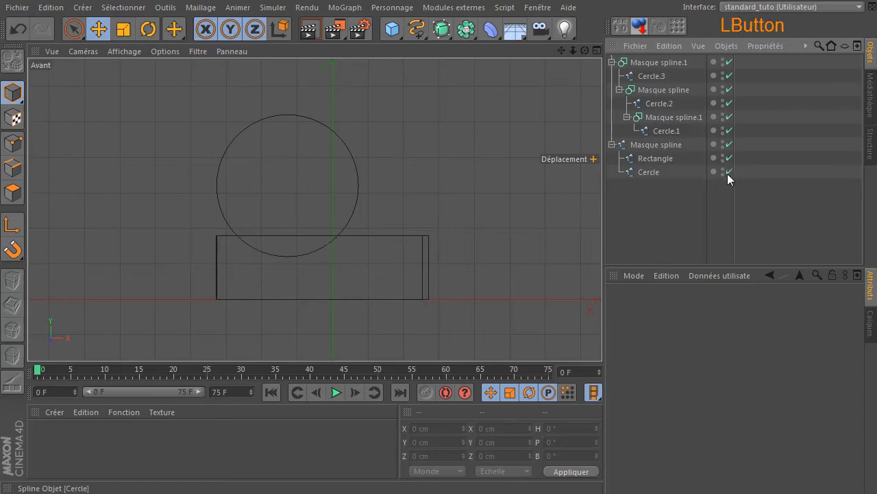
Undo the child toggling, the extraction and the conversion of the innermost Spline Mask
click(14, 34)
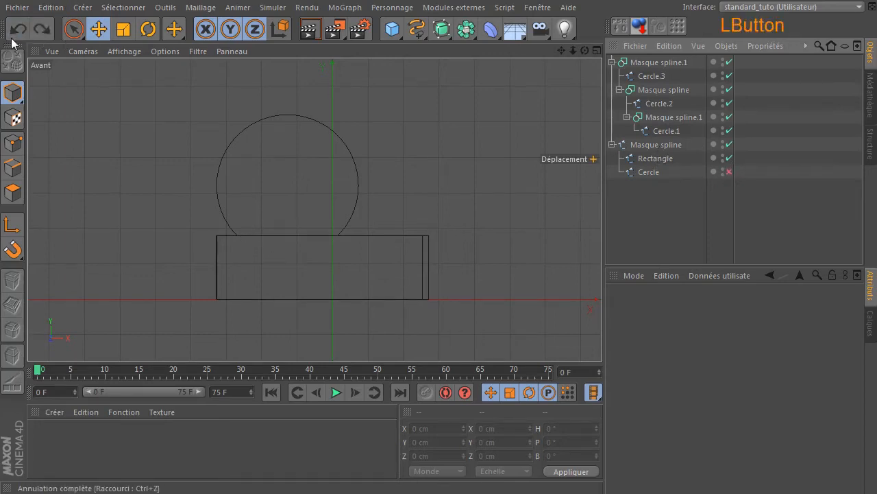
click(14, 35)
click(14, 36)
click(15, 36)
click(14, 36)
click(14, 36)
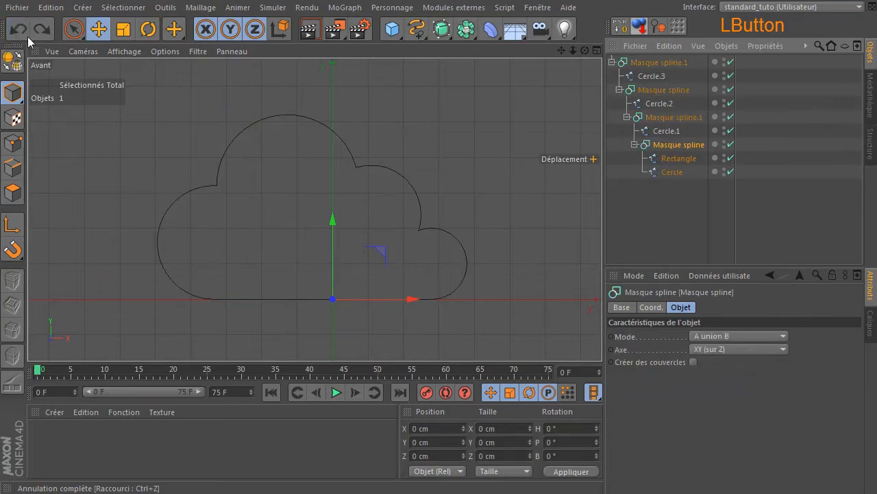
Duplicate the outermost Spline Mask with its whole hierarchy and place the copy below the original at root level
click(655, 203)
click(666, 64)
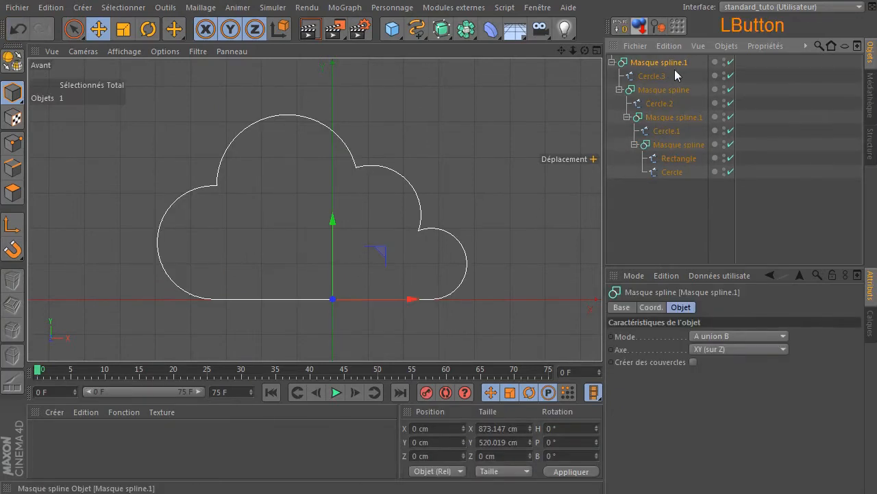
ctrl+drag(676, 64, 684, 182)
ctrl+drag(684, 249, 666, 224)
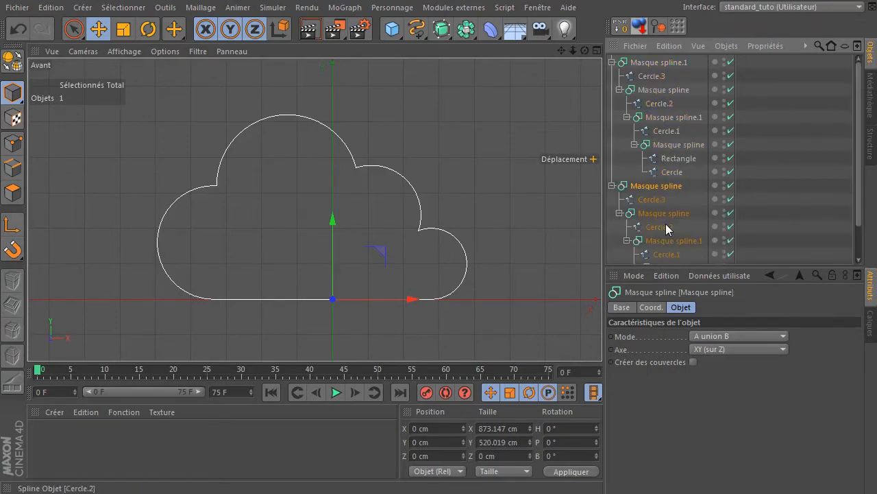
Collapse the original outermost Spline Mask, disable it, and hide it in both the editor and the renderer
click(612, 62)
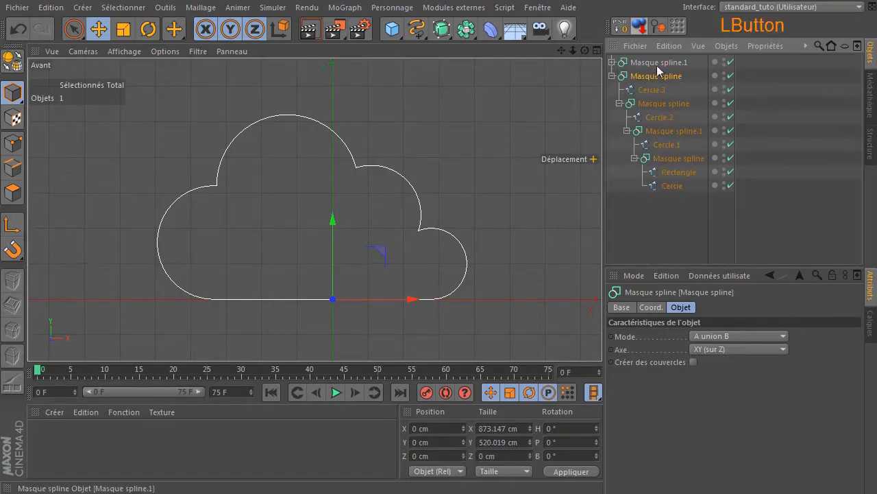
click(730, 62)
click(724, 60)
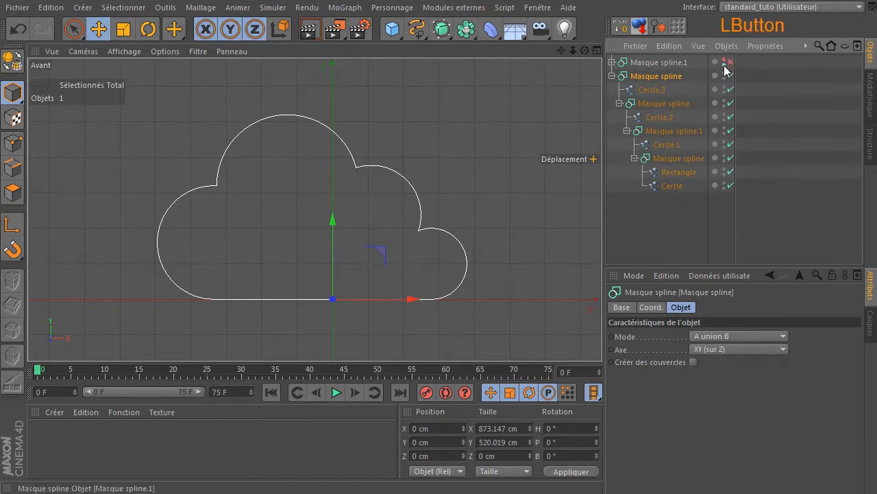
Rename the hidden backup Spline Mask as "au cas ou je foire" and clear the selection
double_click(656, 63)
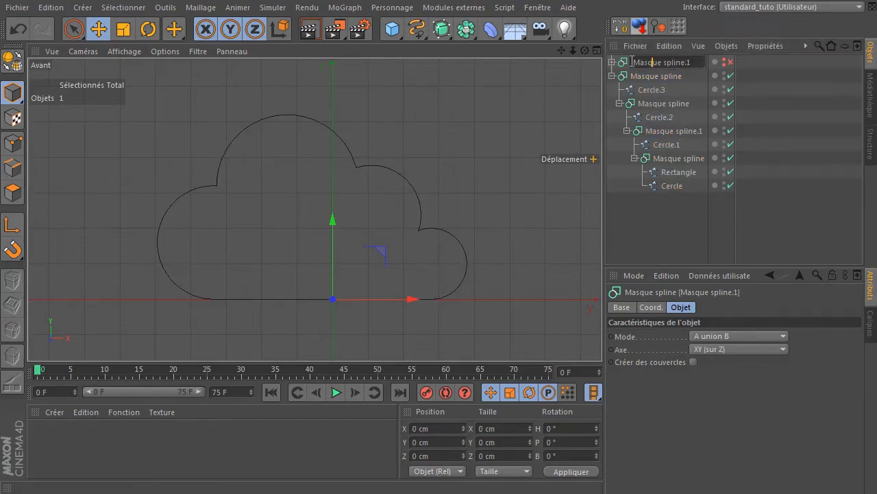
key(shift+End)
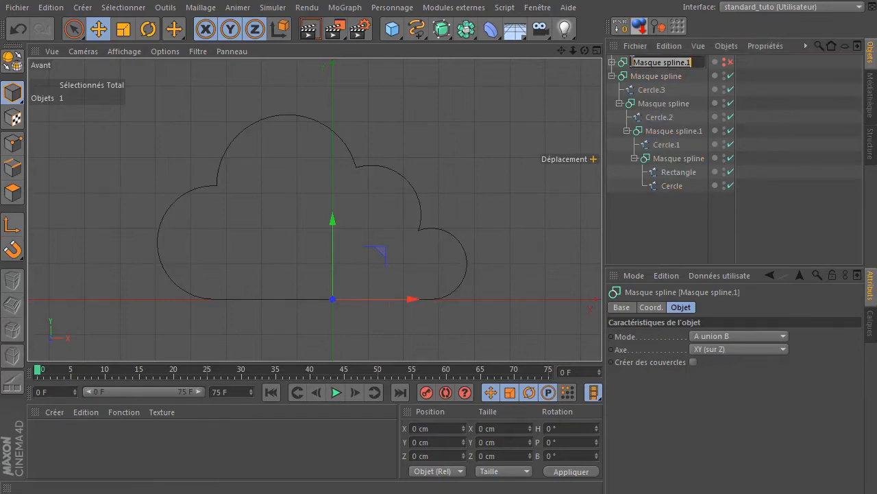
text(au cas )
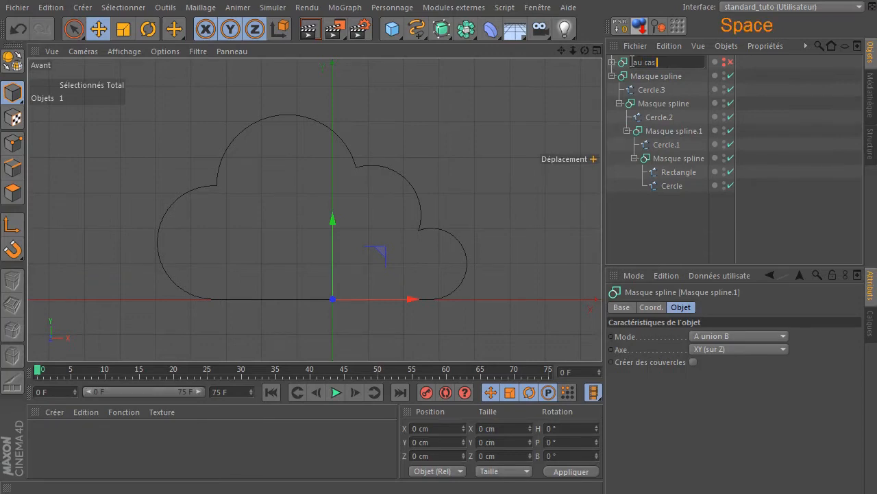
text(ou je f)
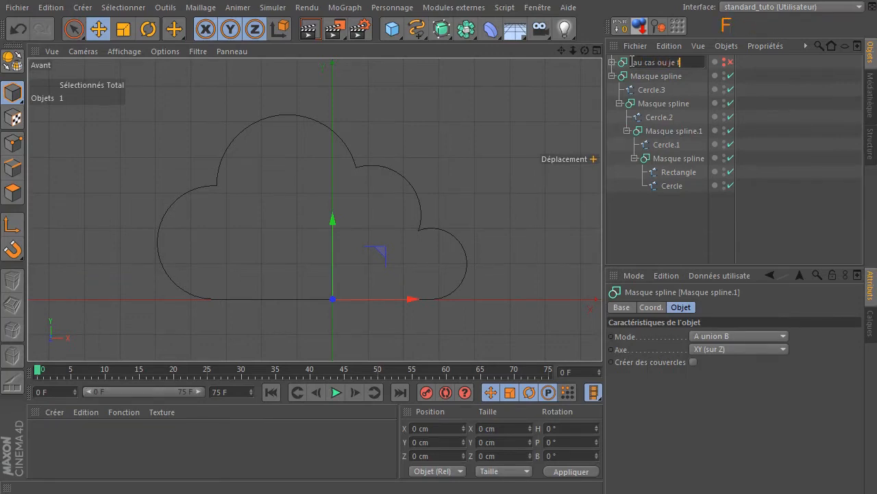
key(Return)
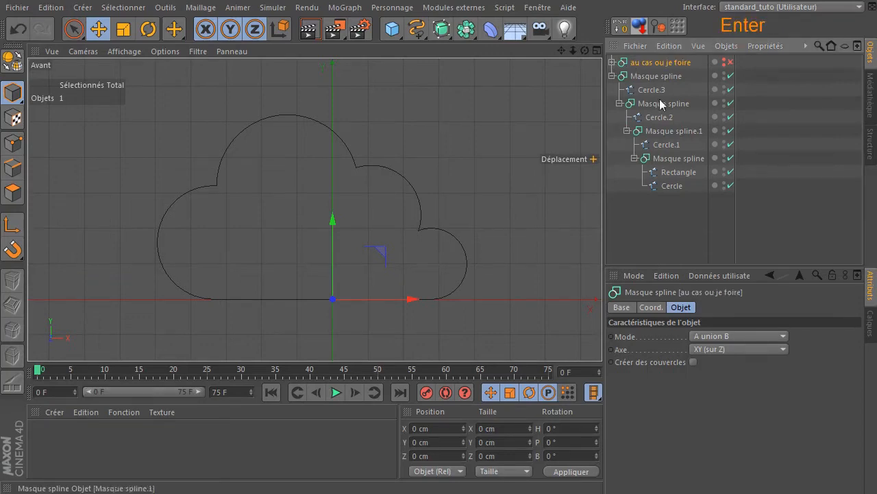
click(698, 231)
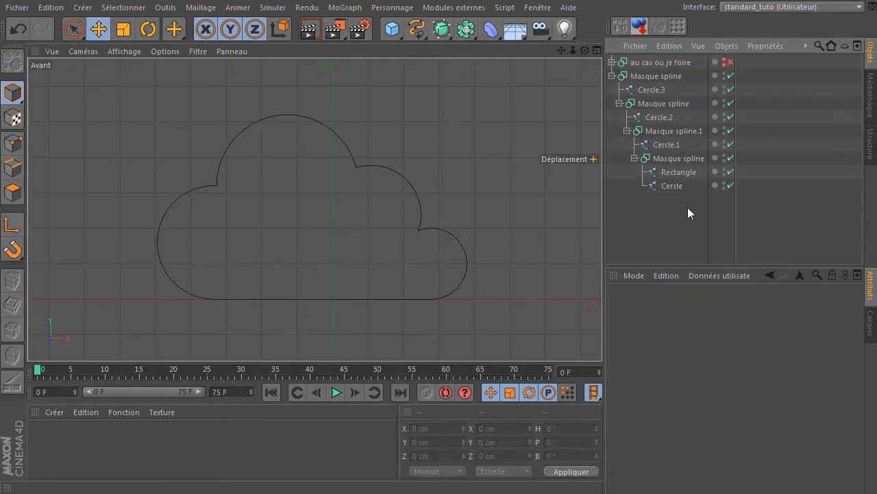
Make the innermost Spline Mask of the working hierarchy editable and delete its rectangle and circle children
click(666, 160)
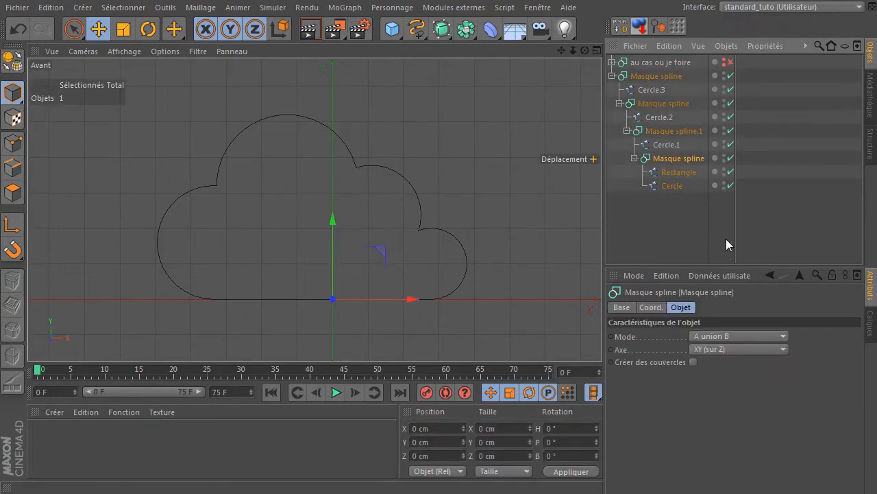
key(c)
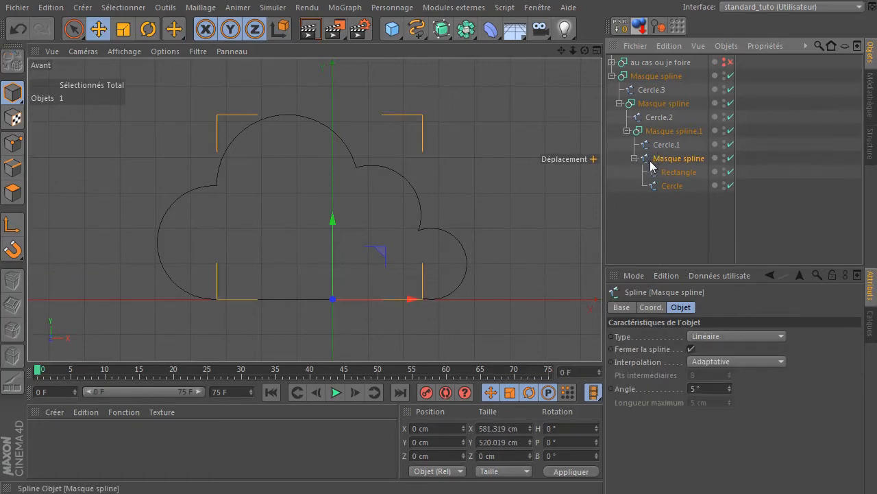
drag(655, 211, 685, 166)
key(Delete)
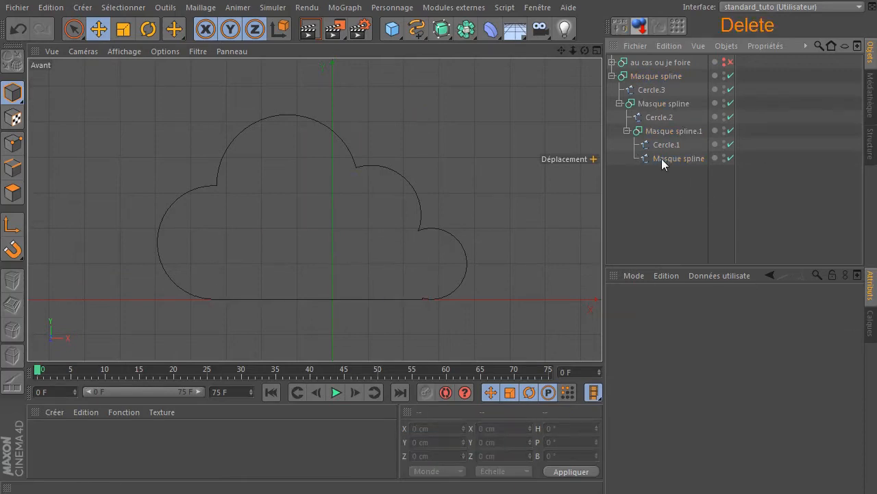
Convert the Spline Mask containing Cercle.1 into an editable spline and delete its two children
click(667, 133)
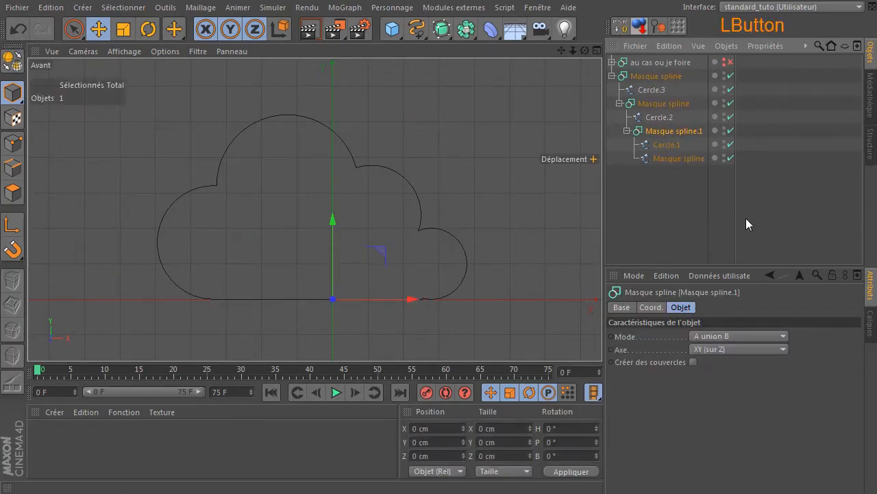
key(c)
drag(657, 181, 689, 136)
key(Delete)
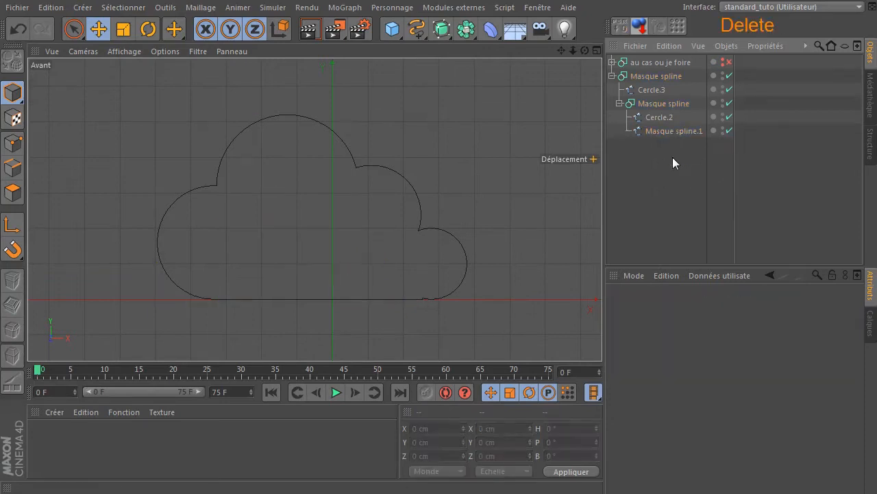
Convert the Spline Mask containing Cercle.2 into an editable spline and remove its two children
click(663, 104)
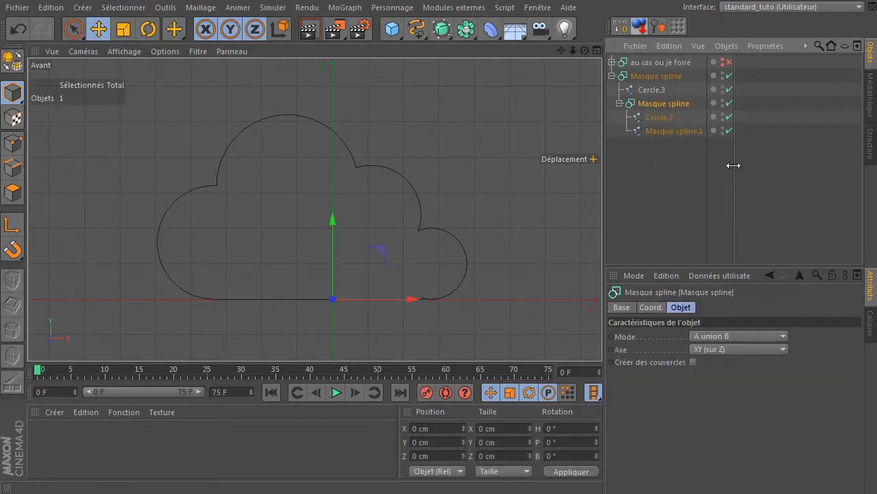
key(c)
drag(658, 180, 678, 118)
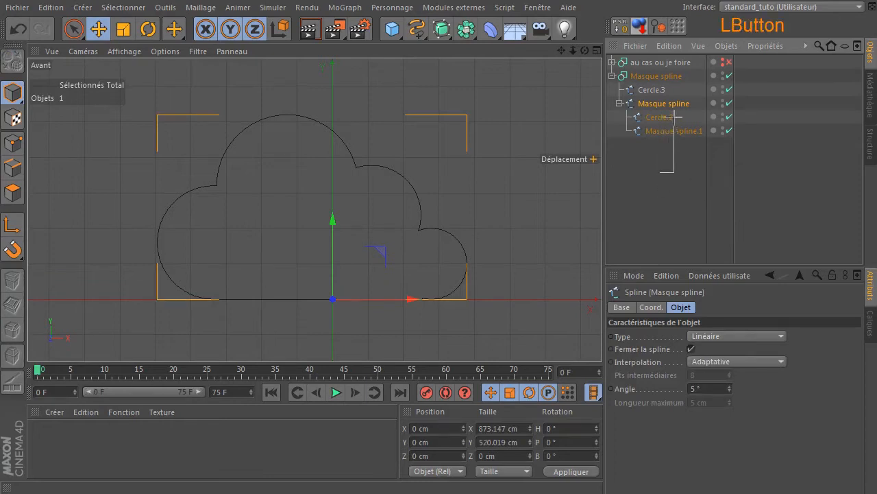
key(Delete)
Make the outermost working Spline Mask, containing Cercle.3, editable and delete its children to leave a single cloud spline
click(672, 80)
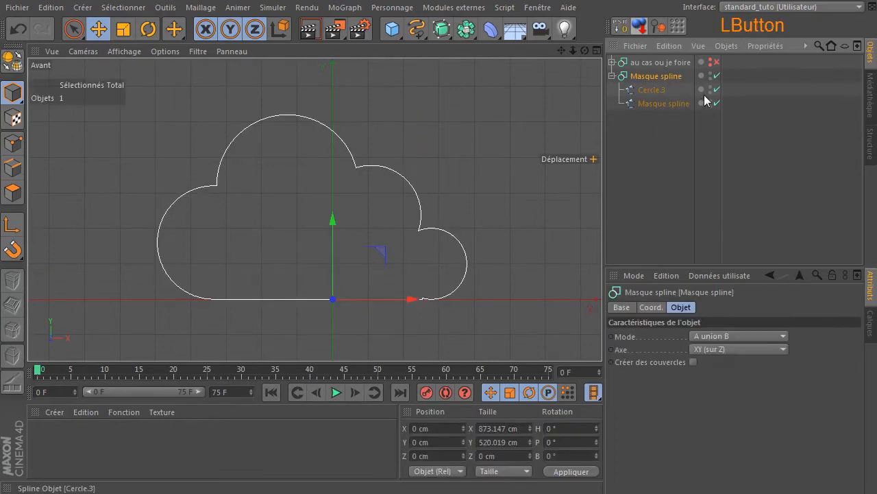
key(c)
drag(646, 131, 669, 91)
key(Delete)
Add an Extrude NURBS, nest the cloud spline inside it, and show the extrusion in the perspective view
click(660, 79)
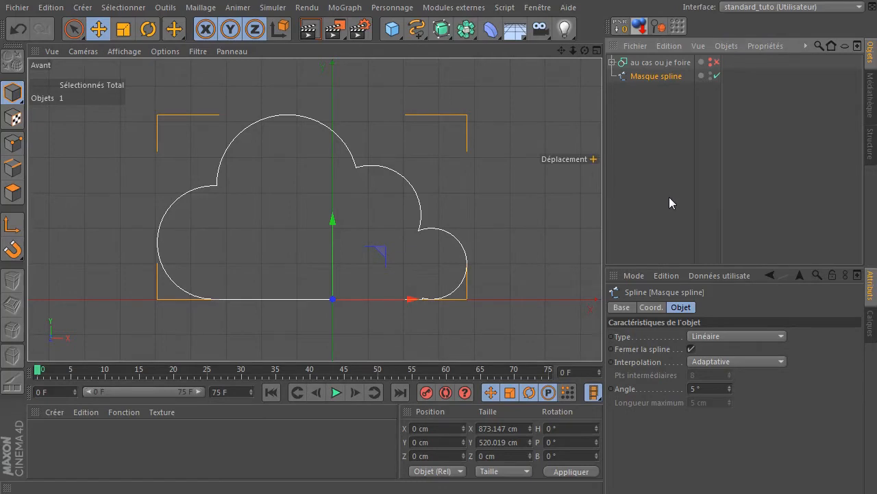
drag(443, 29, 638, 49)
drag(666, 90, 652, 147)
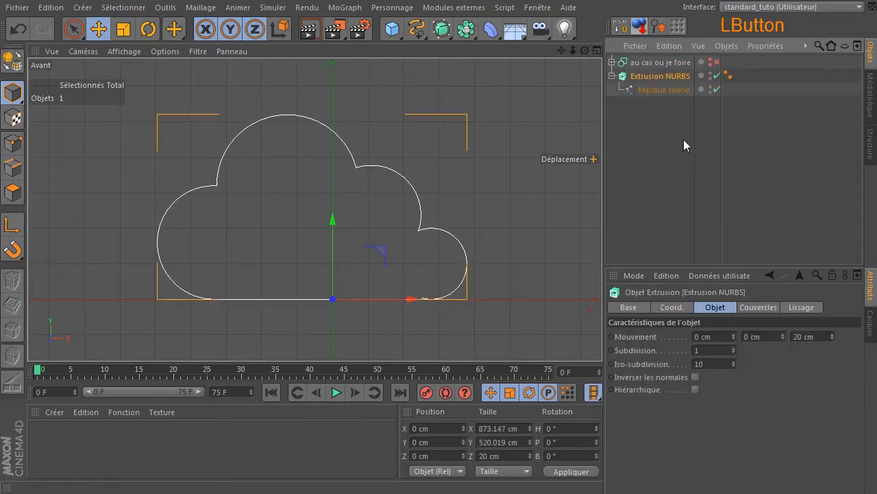
middle_click(514, 176)
middle_click(248, 132)
drag(573, 50, 607, 53)
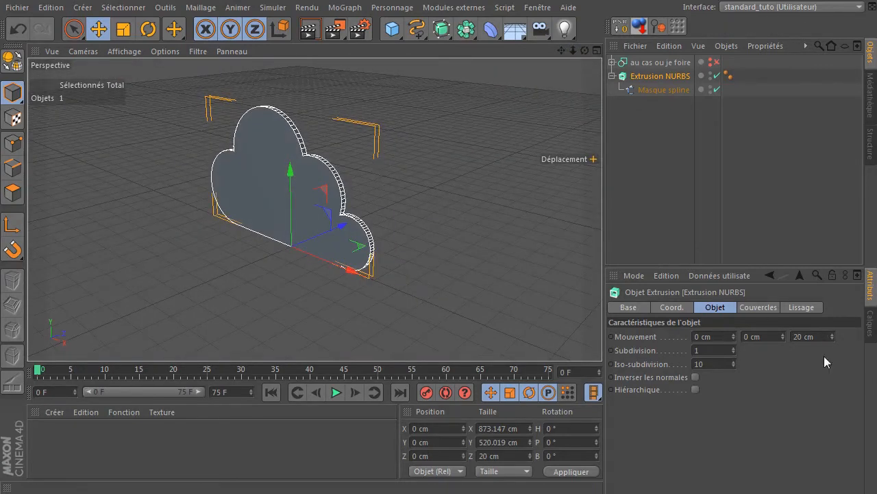
Set the cloud's extrusion movement along Z to 60 cm and look at its cap settings
click(824, 335)
text(60)
key(Return)
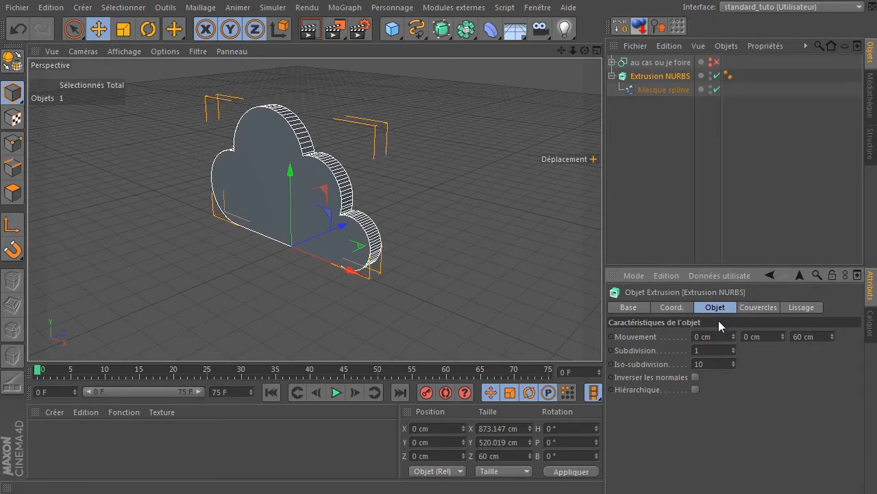
click(752, 310)
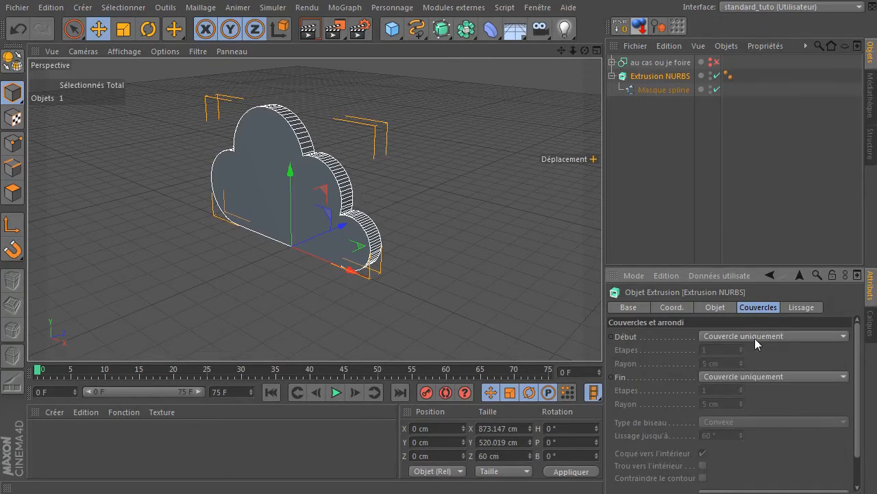
click(707, 308)
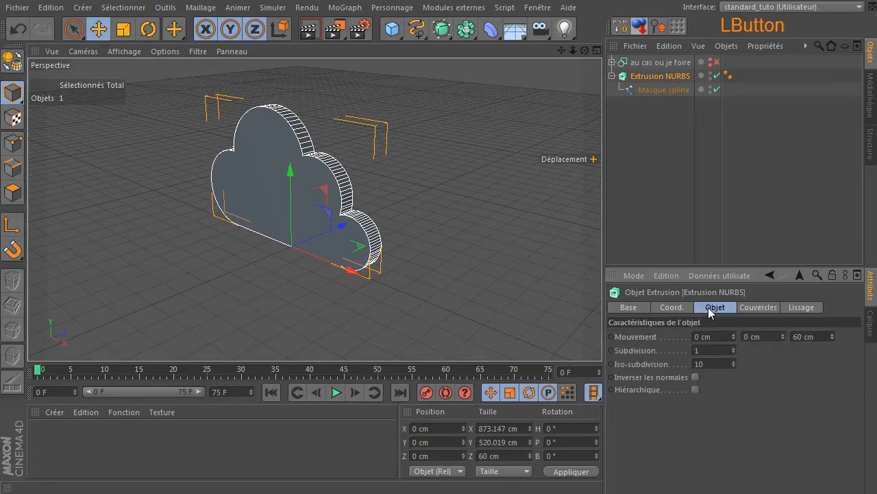
Deselect the extrusion and change the viewport's shading mode, with the cloud seen nearly from the front
click(674, 209)
drag(584, 50, 584, 137)
click(123, 51)
click(152, 85)
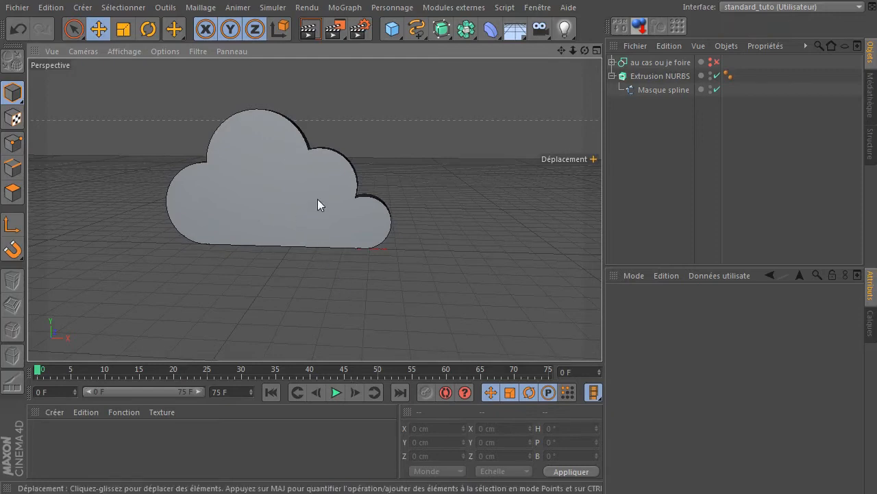
Switch to the browser and look through the "icone nuage" image results for other cloud icons
click(417, 29)
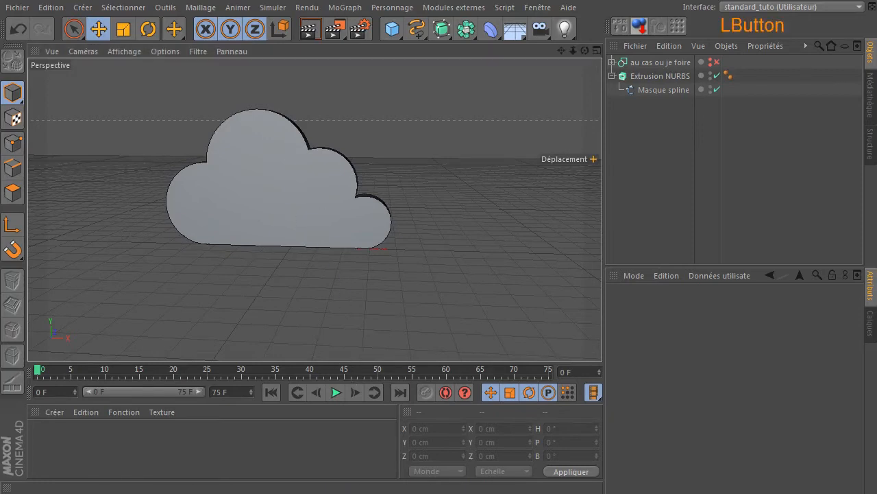
click(480, 274)
drag(876, 65, 379, 70)
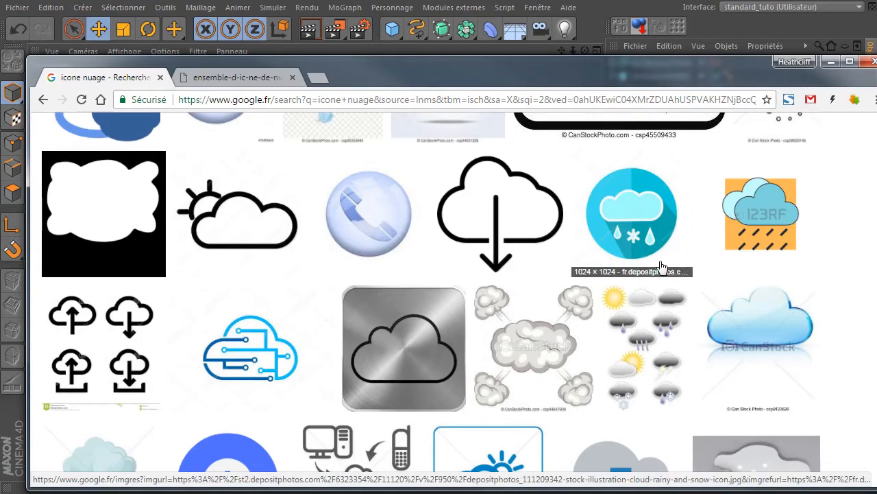
scroll(552, 250, up, 3)
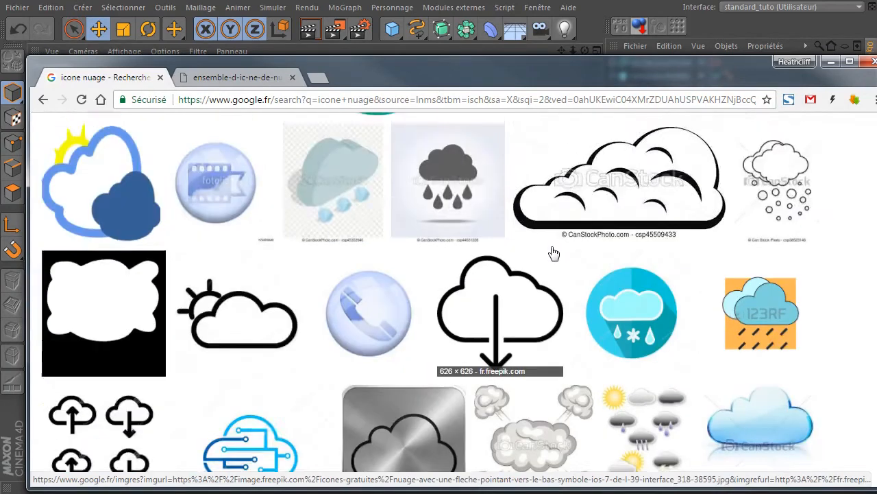
scroll(553, 253, up, 7)
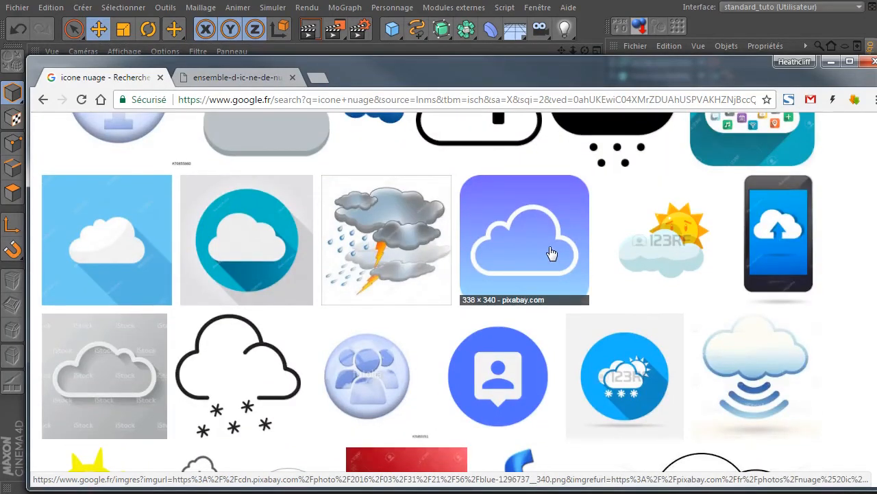
scroll(552, 254, down, 5)
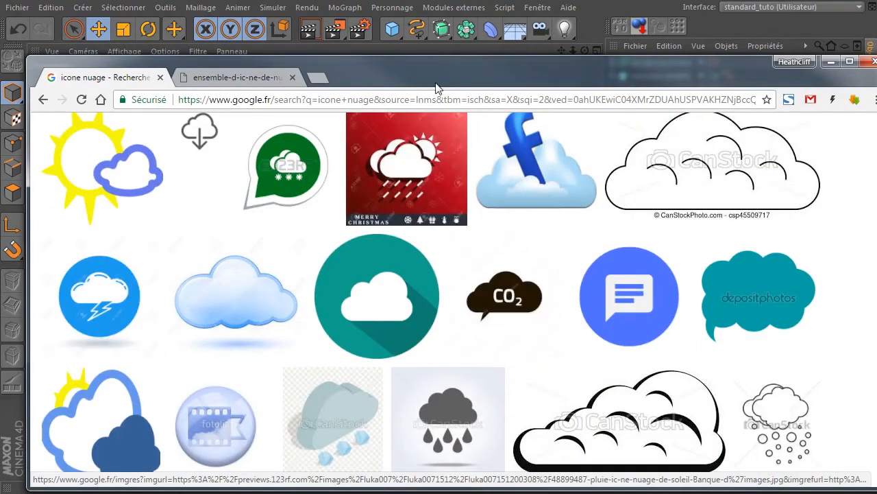
click(444, 2)
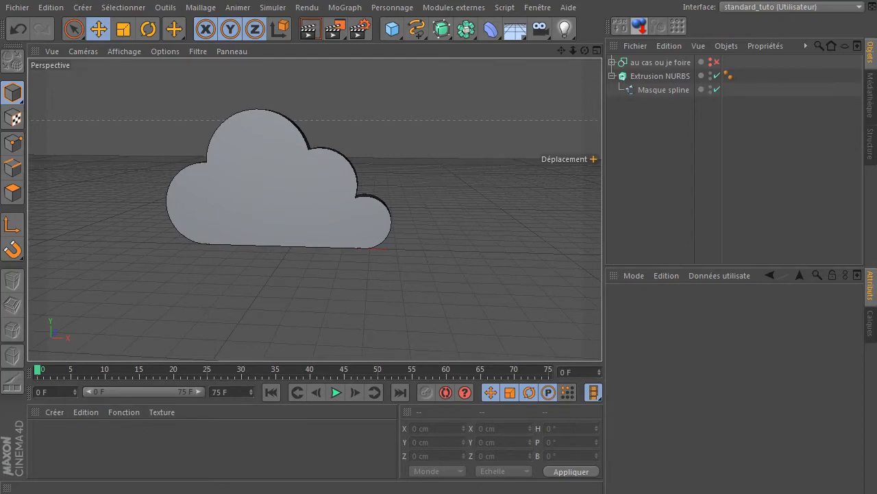
Switch to the browser's "telecharger icone" image results and examine the download icons for simple arrow shapes
drag(876, 41, 876, 96)
drag(876, 147, 418, 114)
mouse_move(876, 130)
mouse_down()
mouse_move(876, 197)
mouse_move(871, 134)
mouse_up()
drag(794, 121, 645, 83)
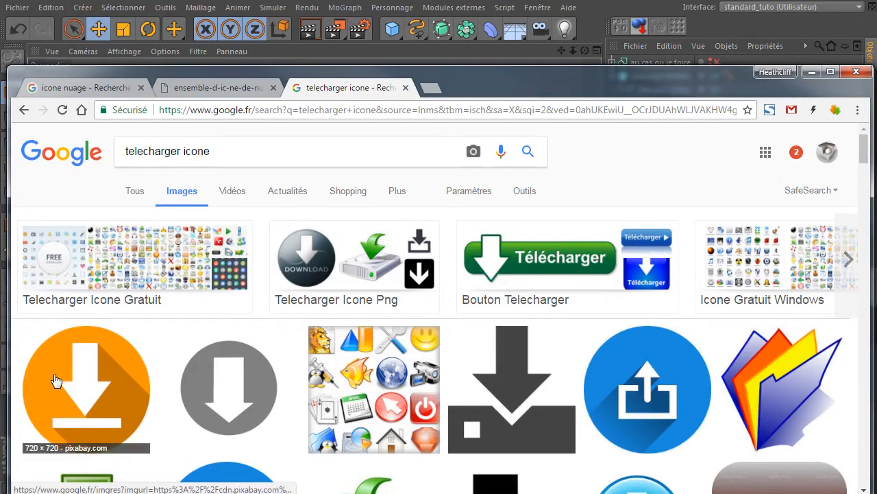
scroll(206, 394, down, 3)
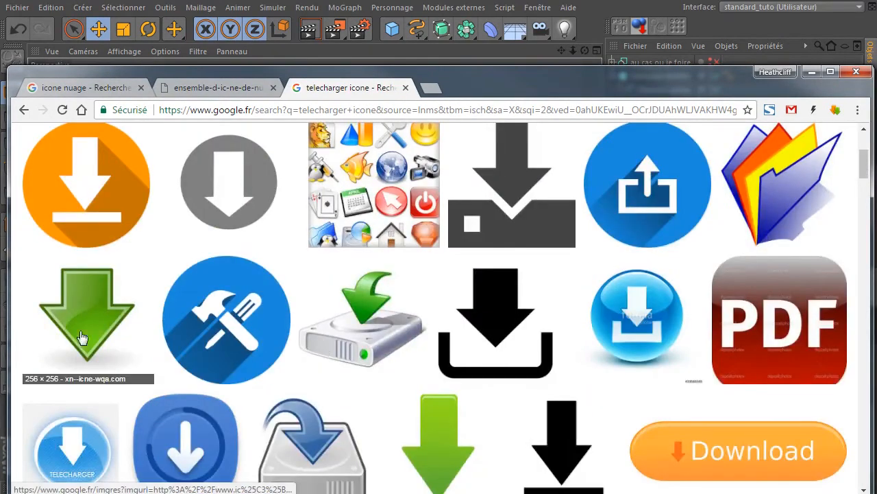
scroll(127, 350, down, 3)
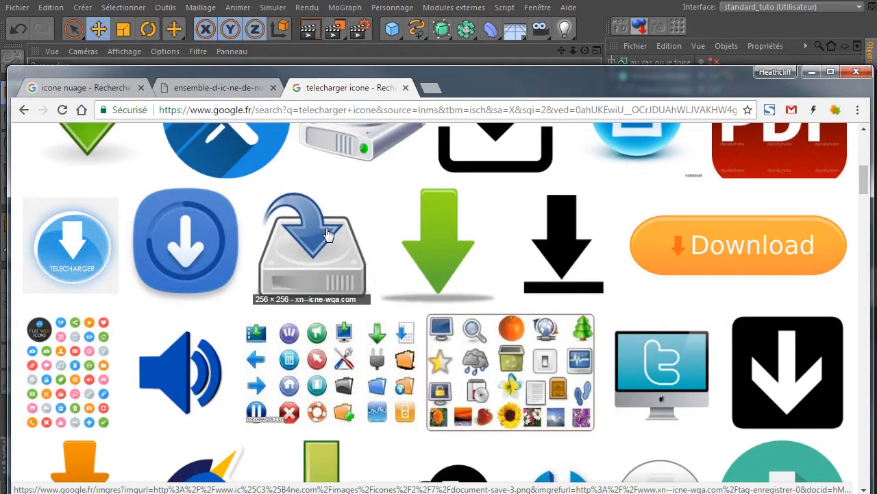
scroll(328, 234, down, 2)
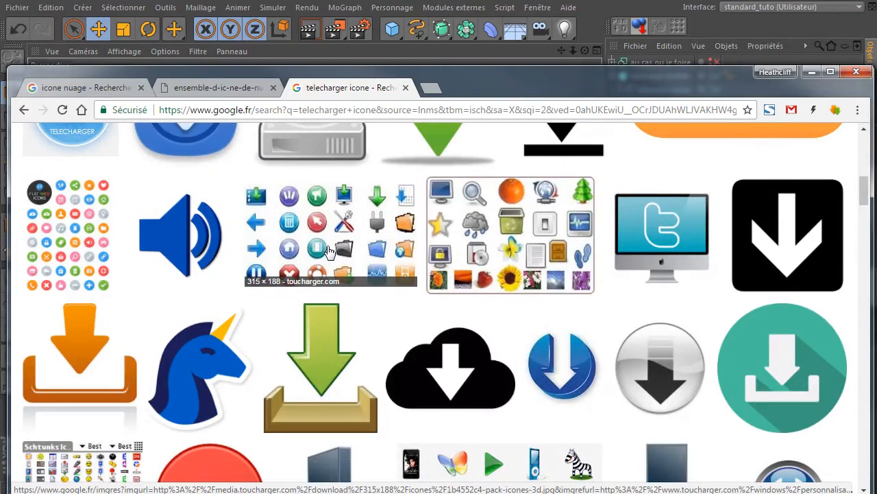
scroll(328, 250, down, 3)
scroll(605, 230, up, 1)
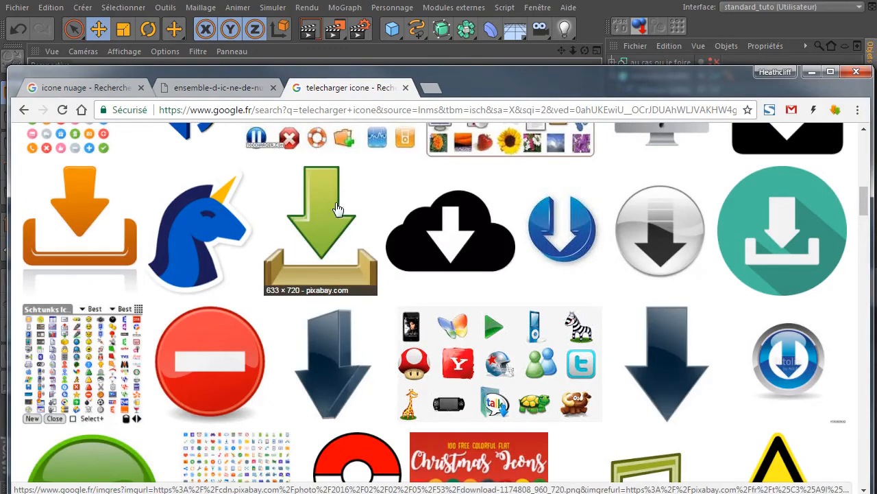
scroll(337, 261, down, 3)
scroll(425, 342, up, 1)
scroll(425, 342, up, 2)
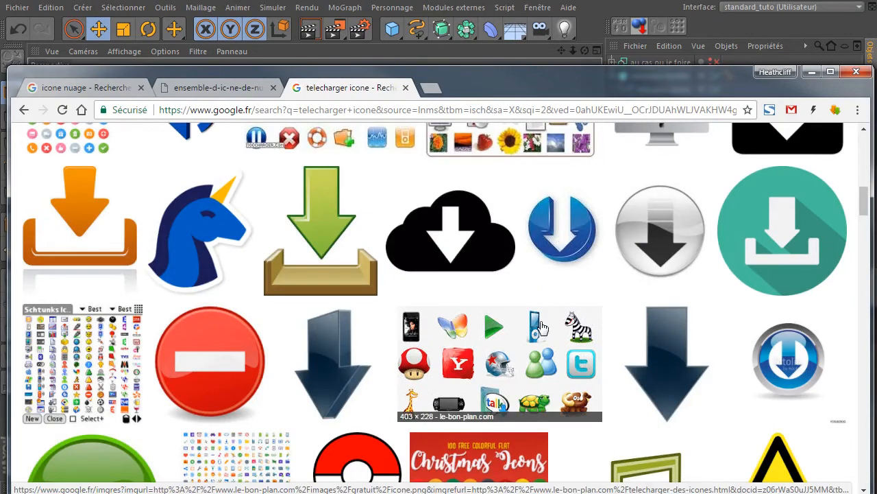
scroll(541, 356, down, 4)
scroll(536, 357, down, 3)
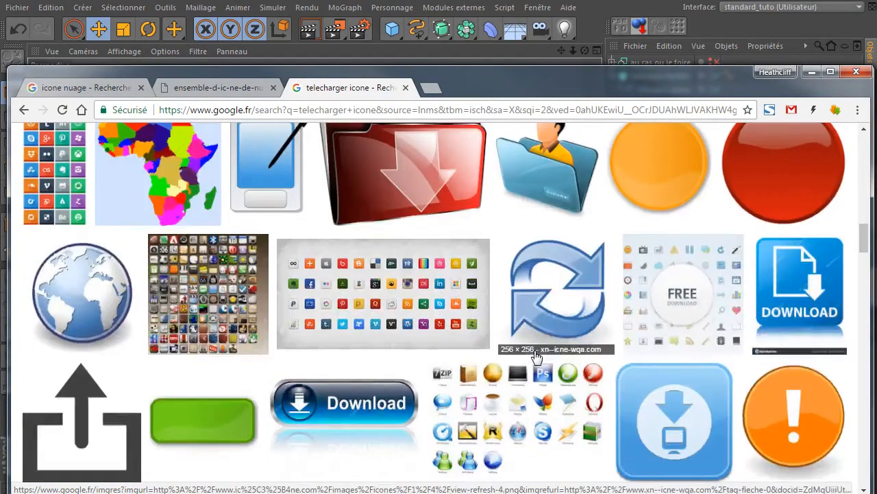